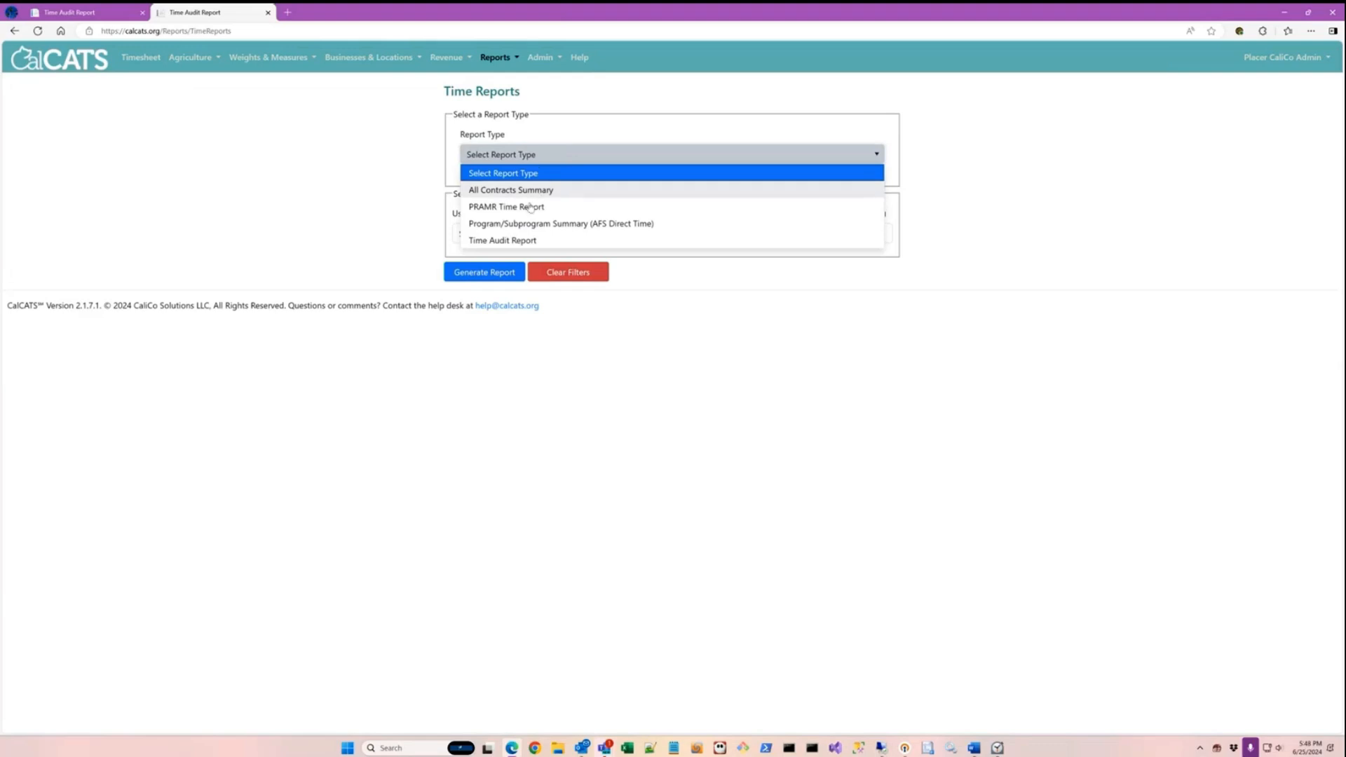
Step: Generate a Time Audit Report for All Users covering quarter Q2 FY-23/24
click(496, 241)
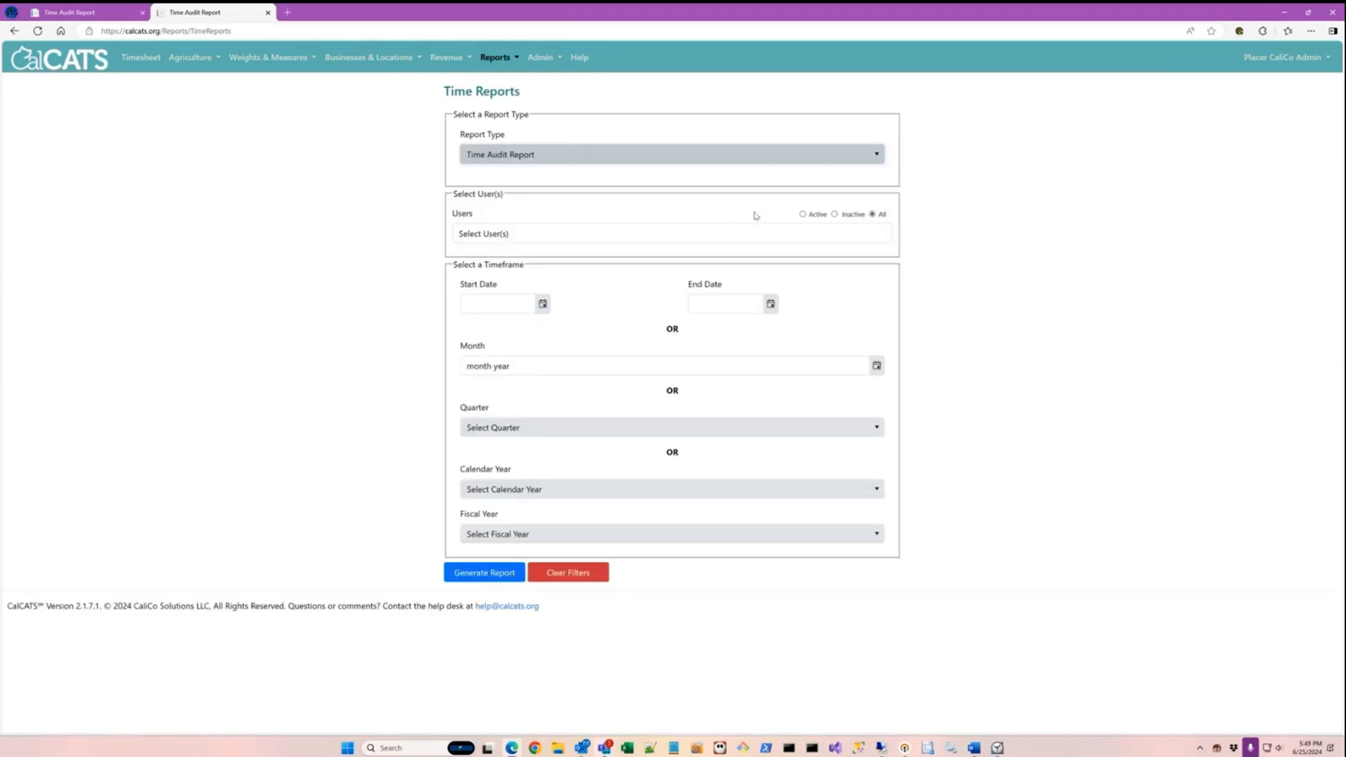
click(511, 236)
click(502, 254)
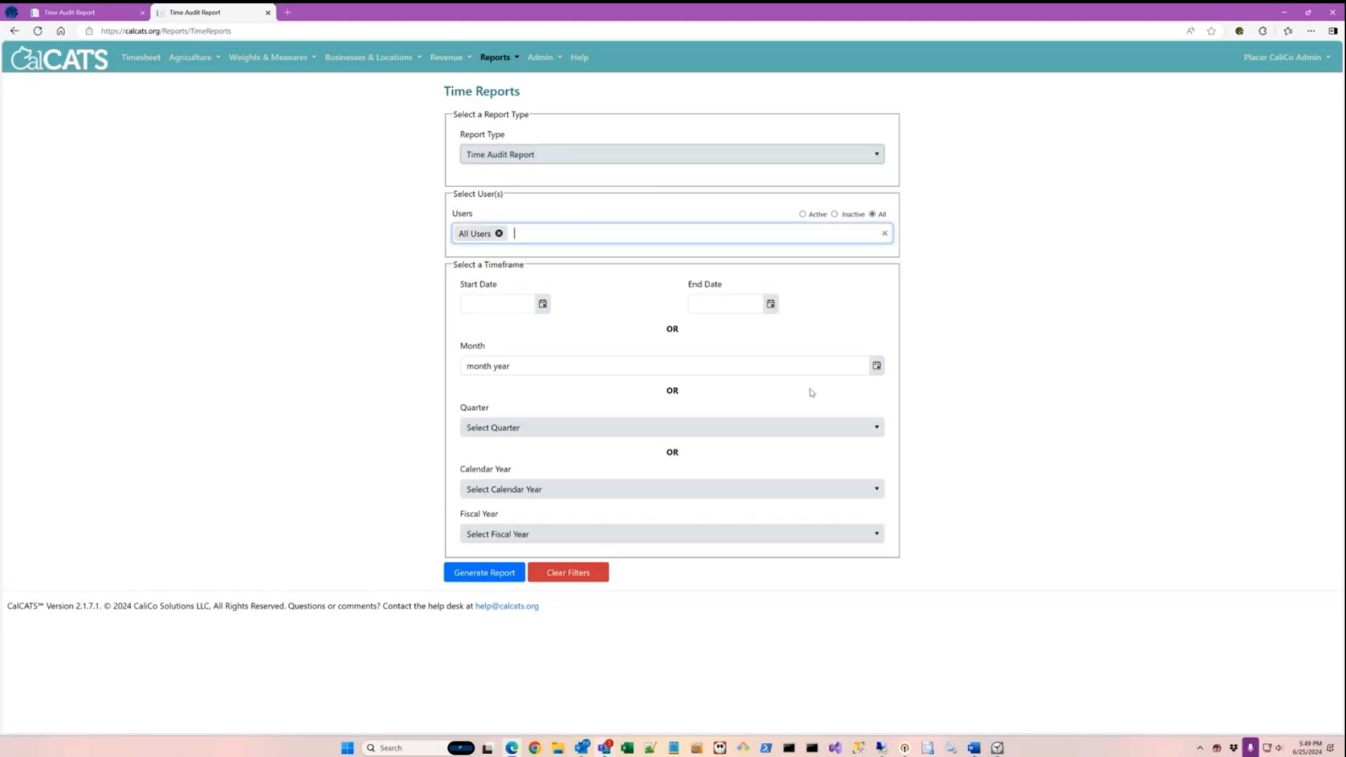
click(855, 429)
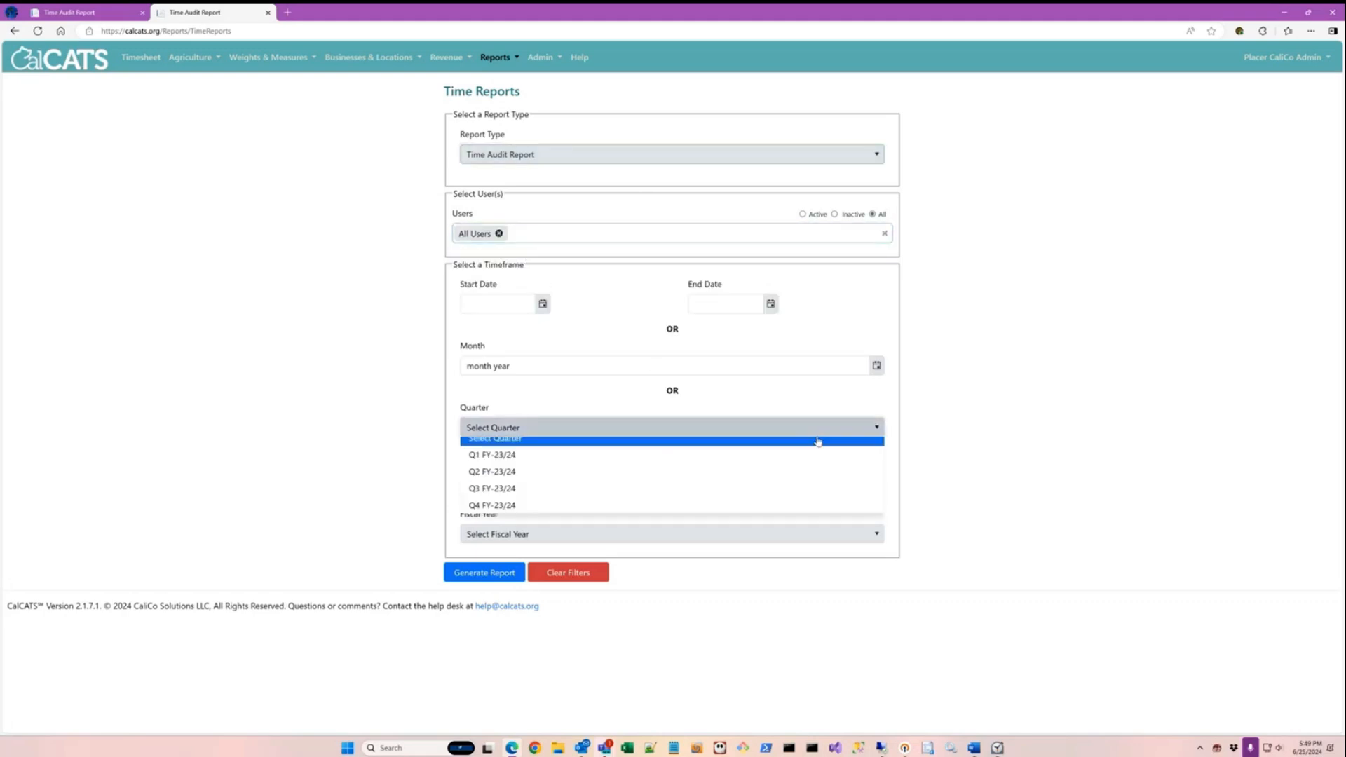
click(503, 481)
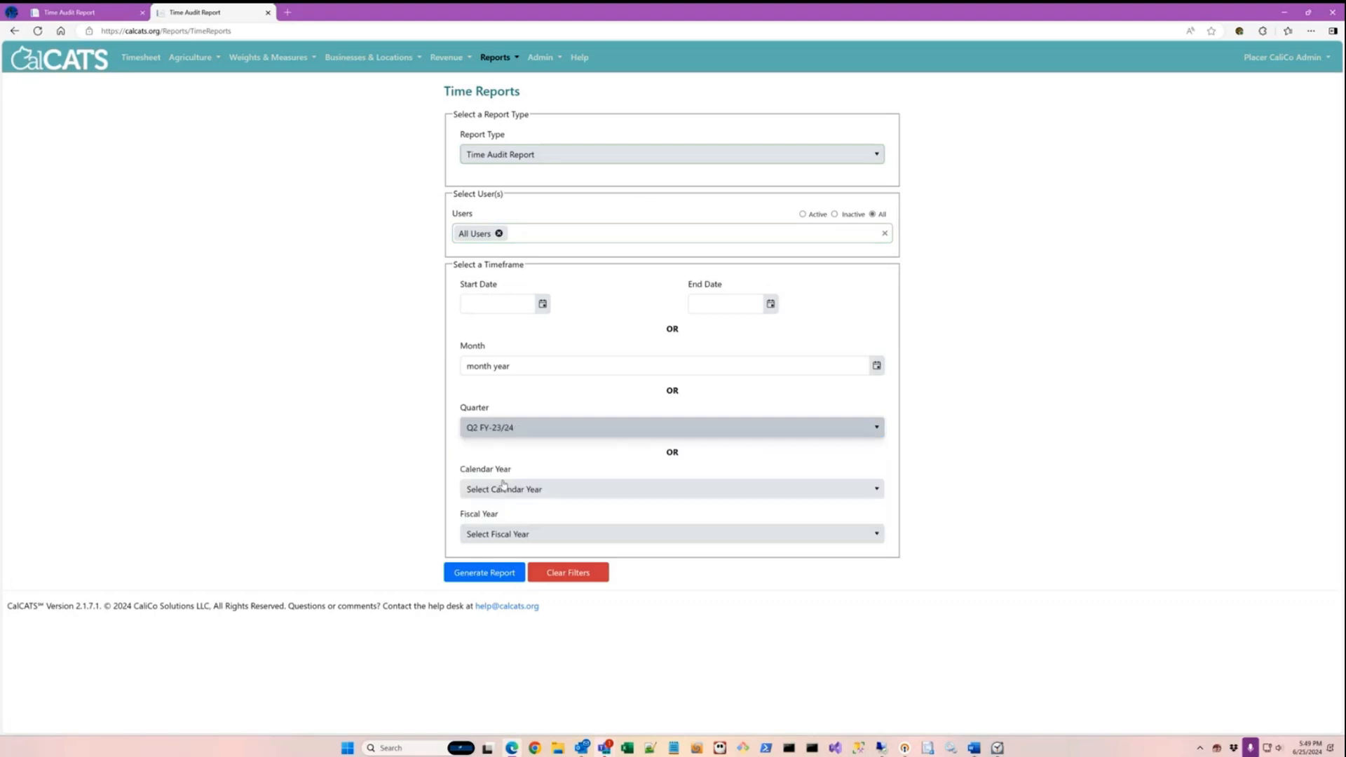
click(485, 573)
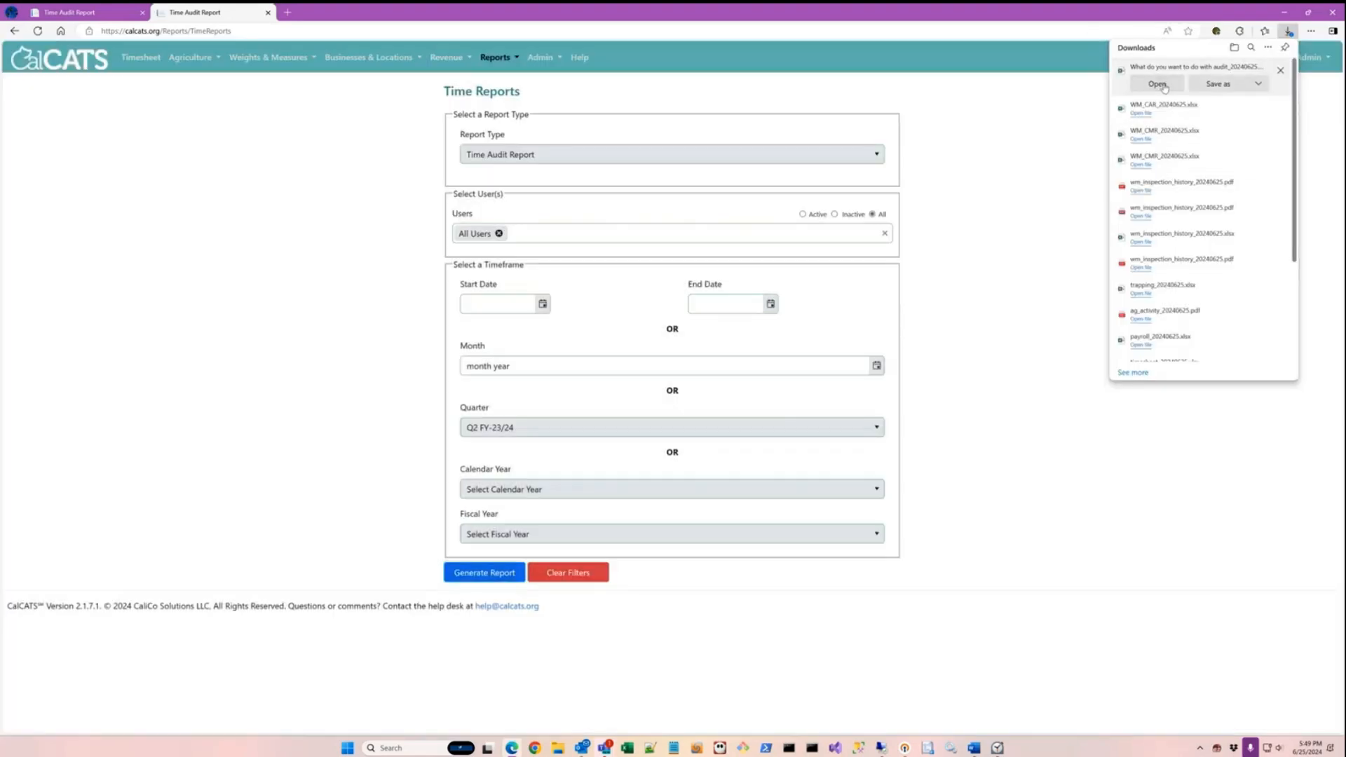
Step: Open the downloaded audit workbook in Excel, enable editing, and show the TimeAudit sheet at 120% zoom
click(1164, 85)
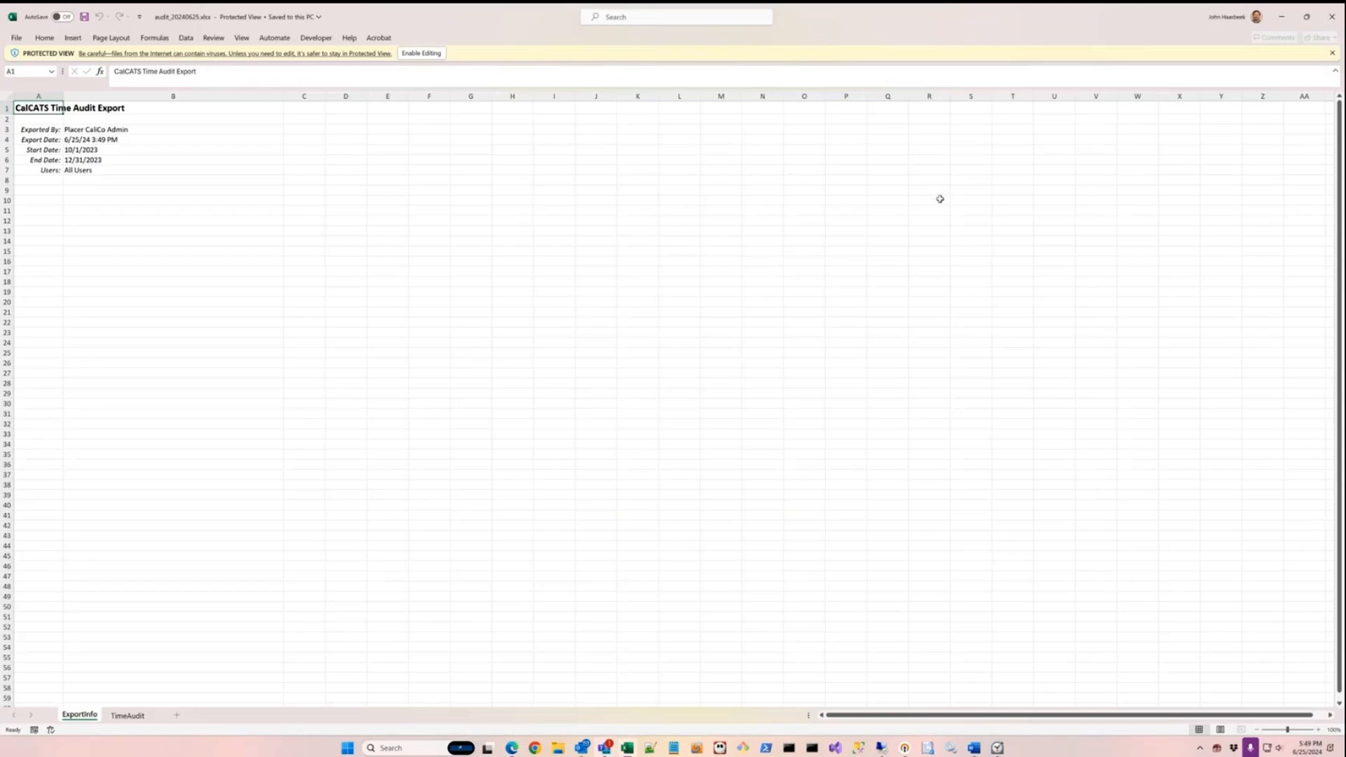
click(420, 55)
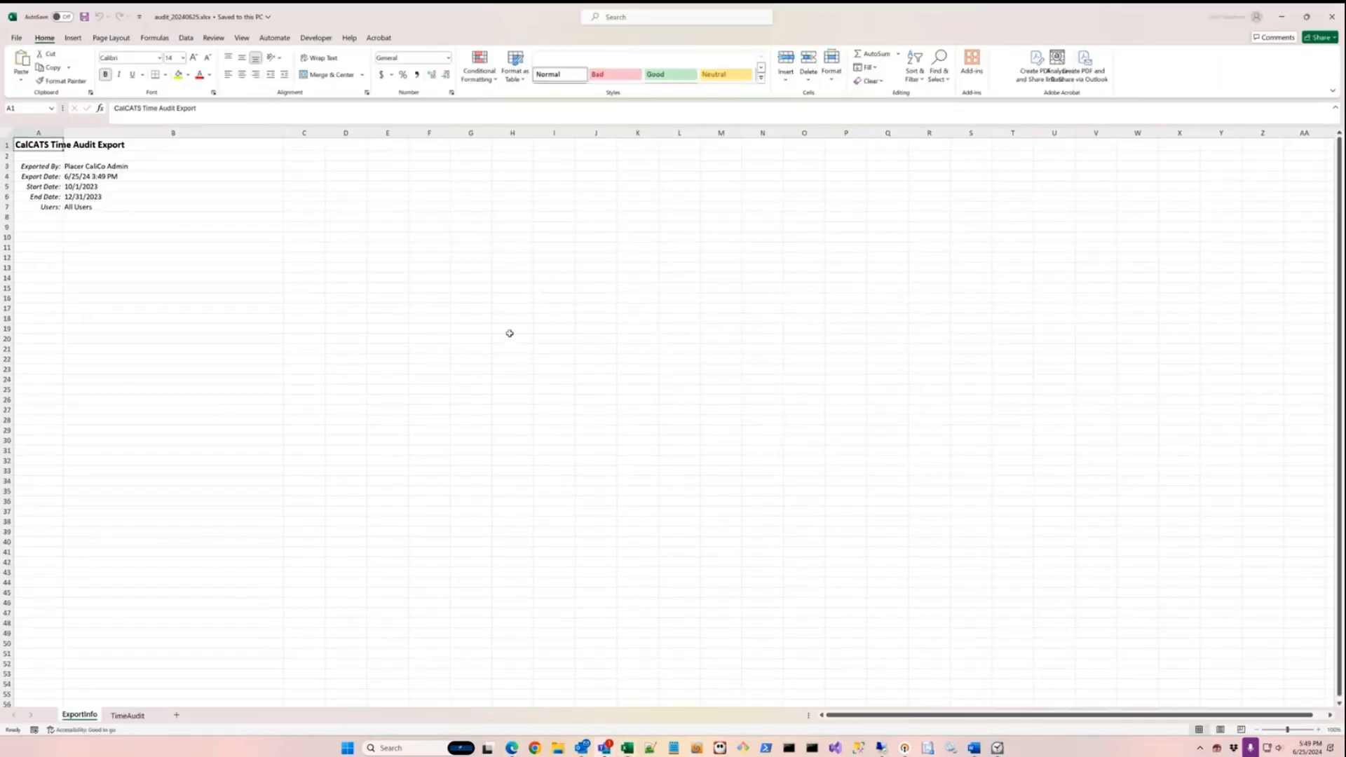
click(137, 715)
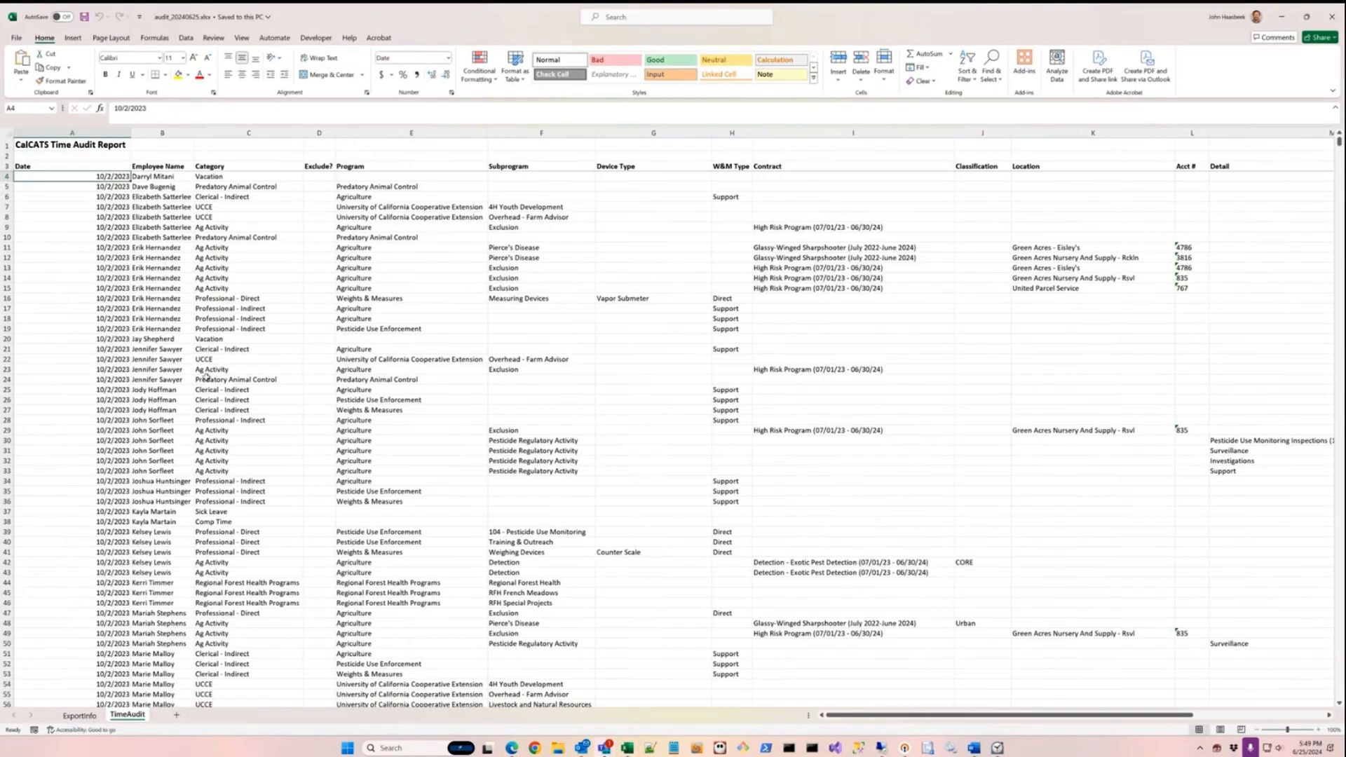
click(1318, 731)
click(1318, 731)
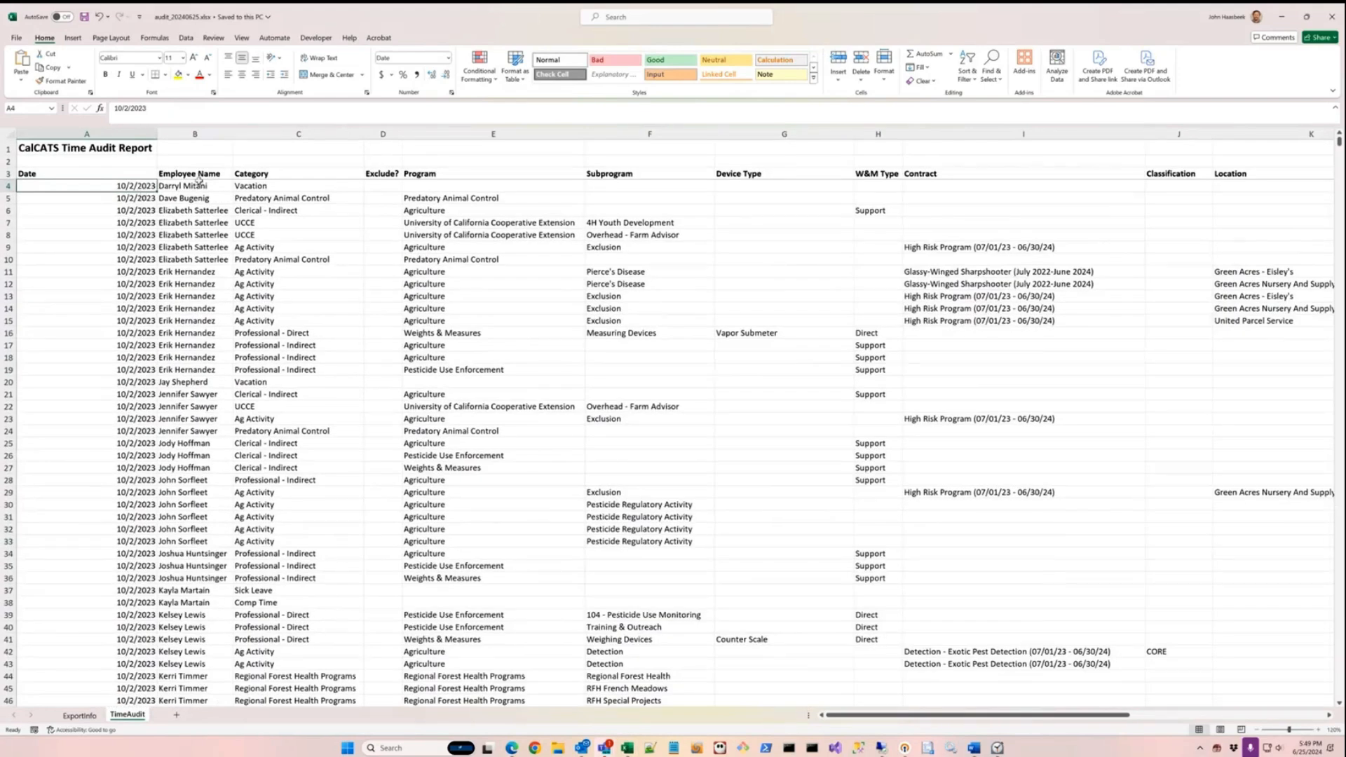
Step: Examine the TimeAudit column headings from Employee Name, Category and Program through Contract to AFS and CMR
click(199, 175)
click(266, 175)
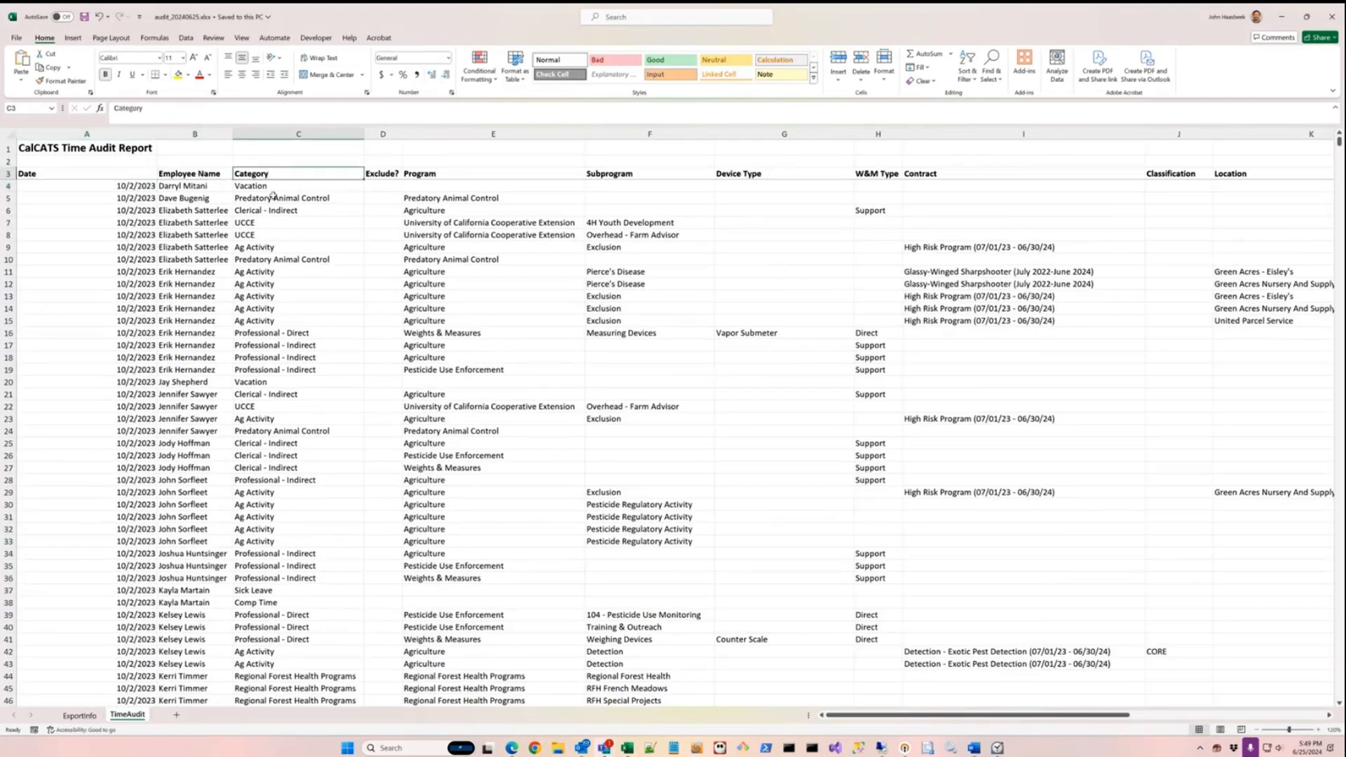
click(427, 173)
click(611, 172)
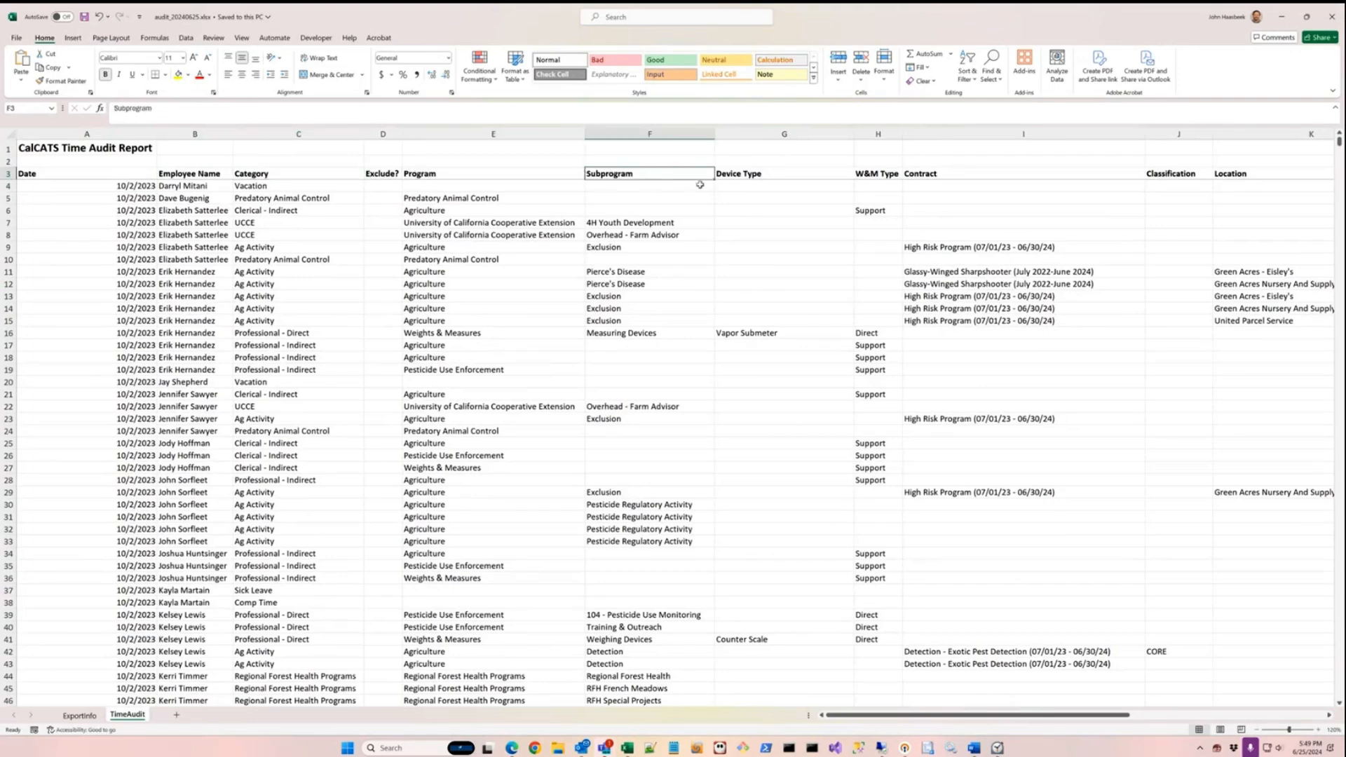
click(735, 173)
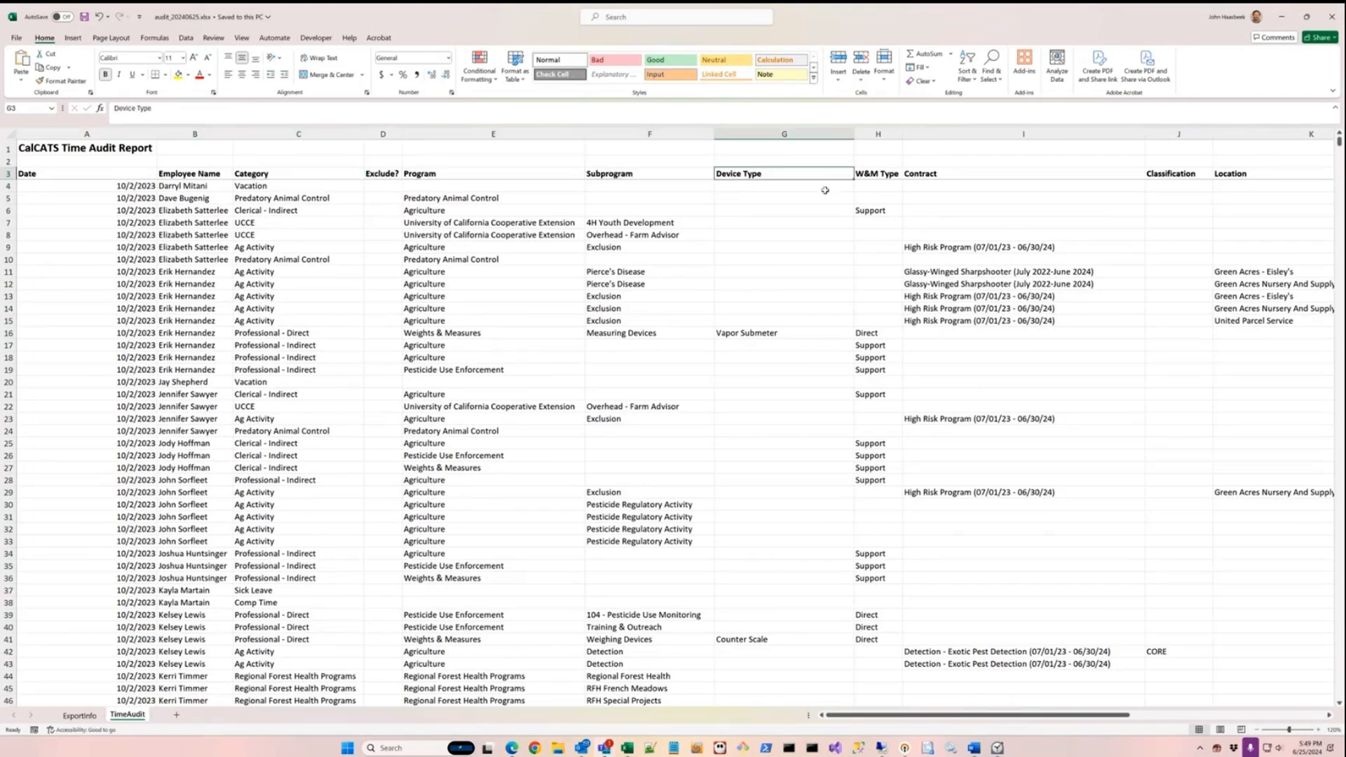
click(880, 173)
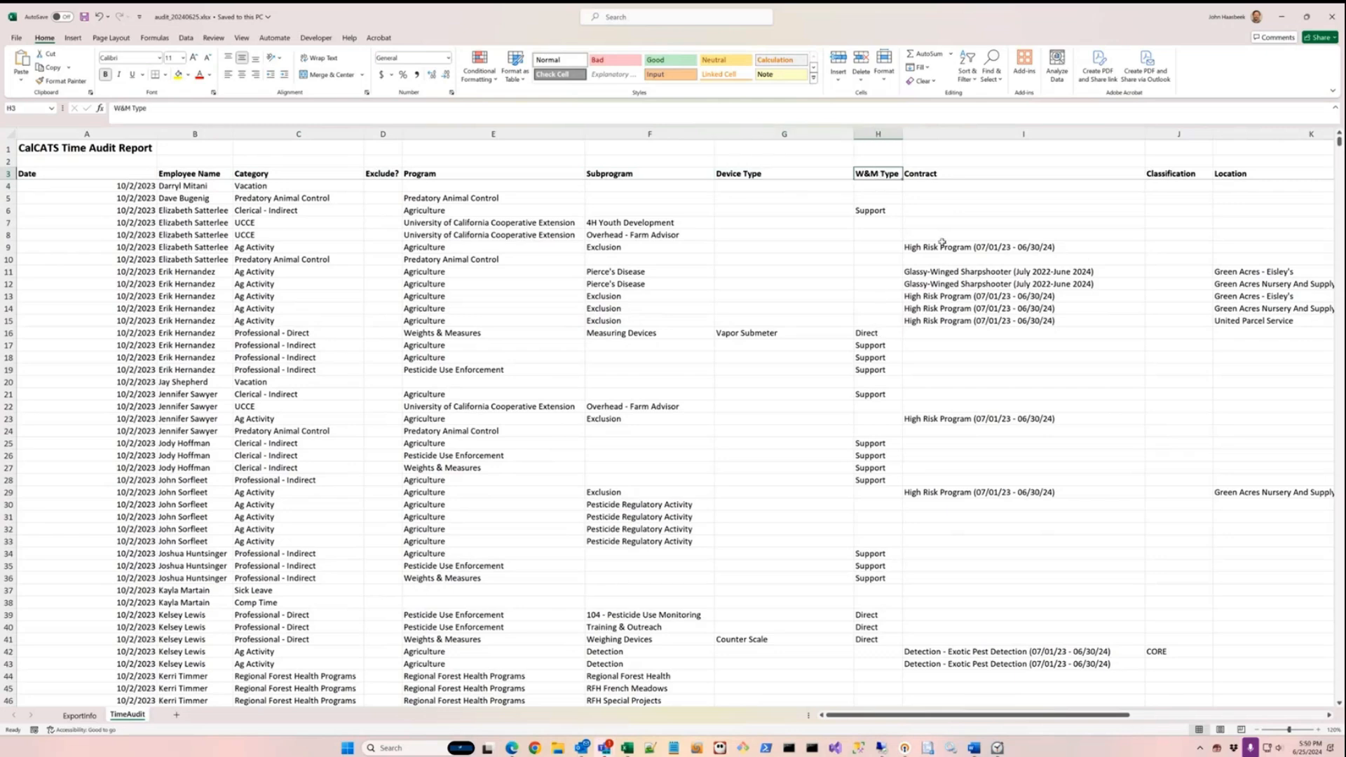
click(952, 177)
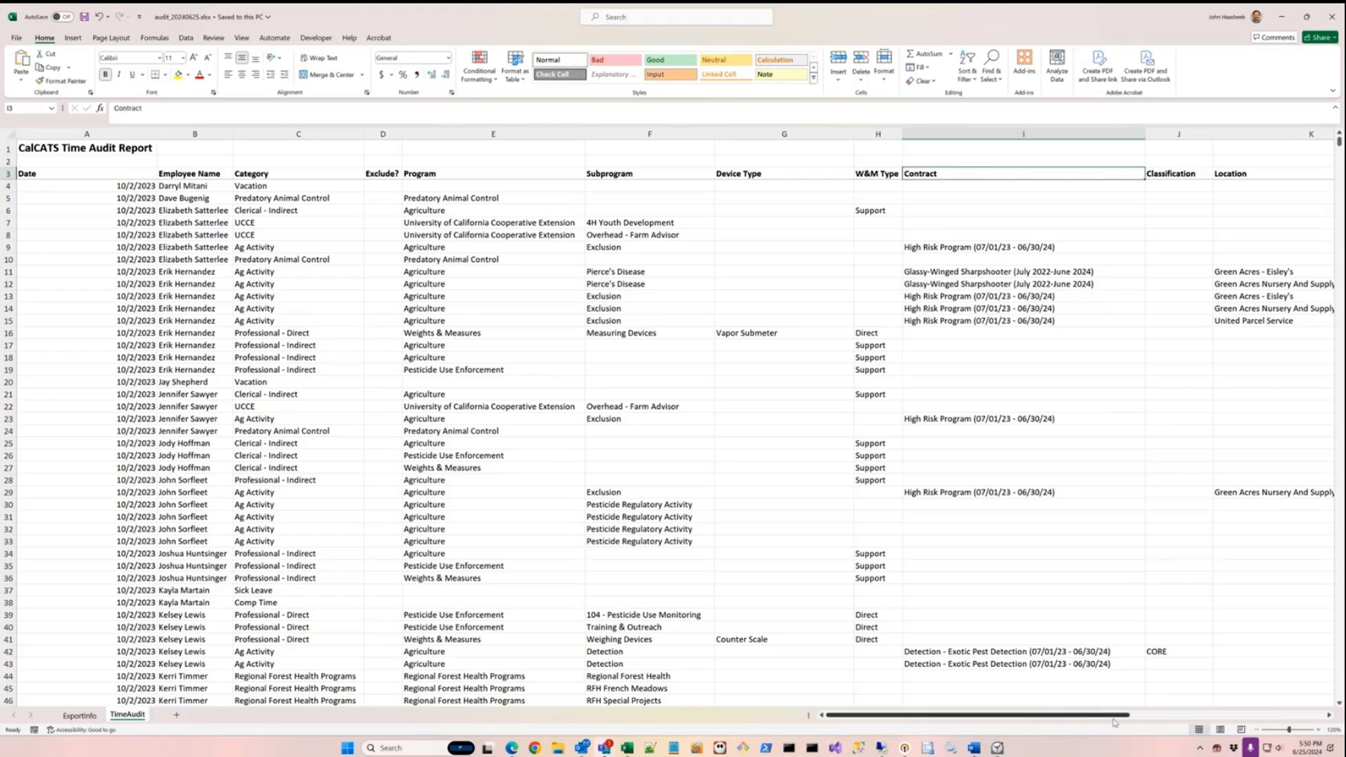
drag(1116, 715, 1317, 729)
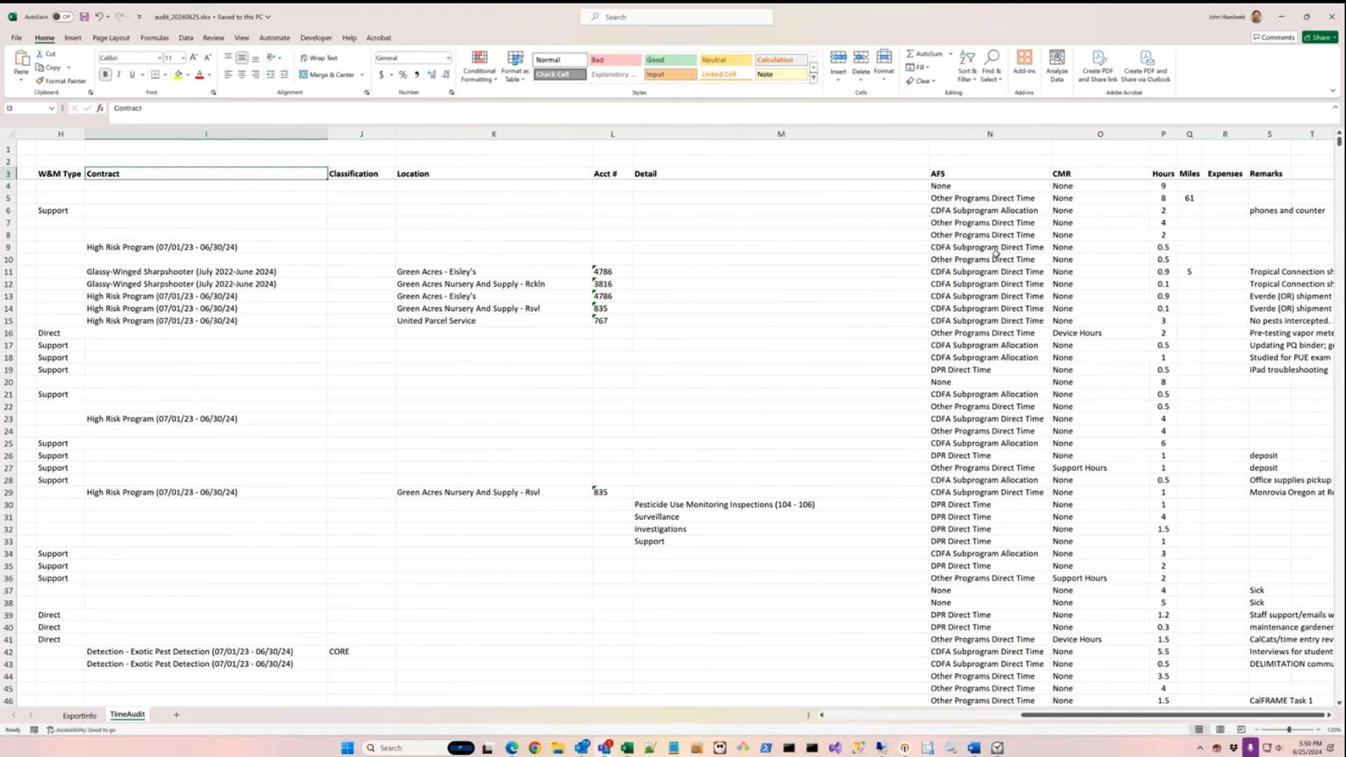
click(955, 174)
click(1074, 174)
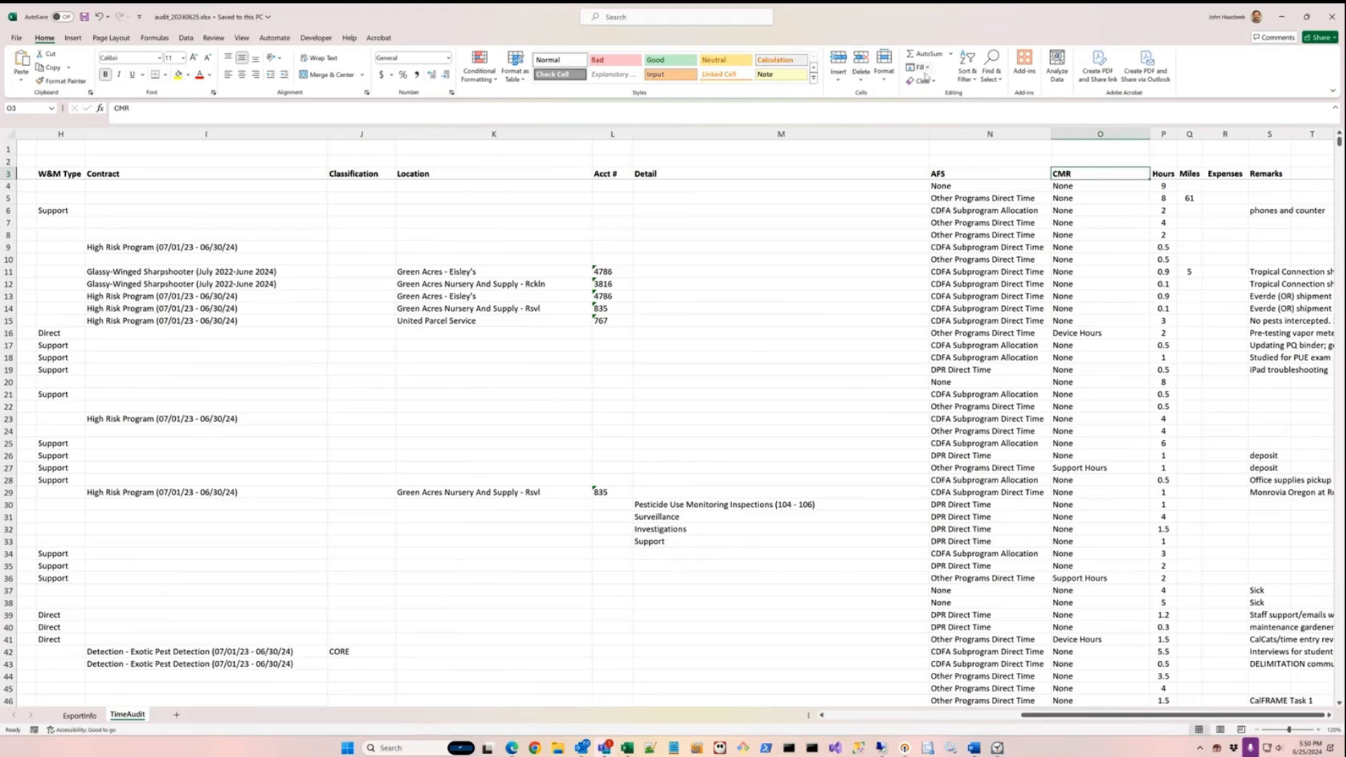
Step: Add filters to the TimeAudit header row and exclude None from the CMR column
click(974, 72)
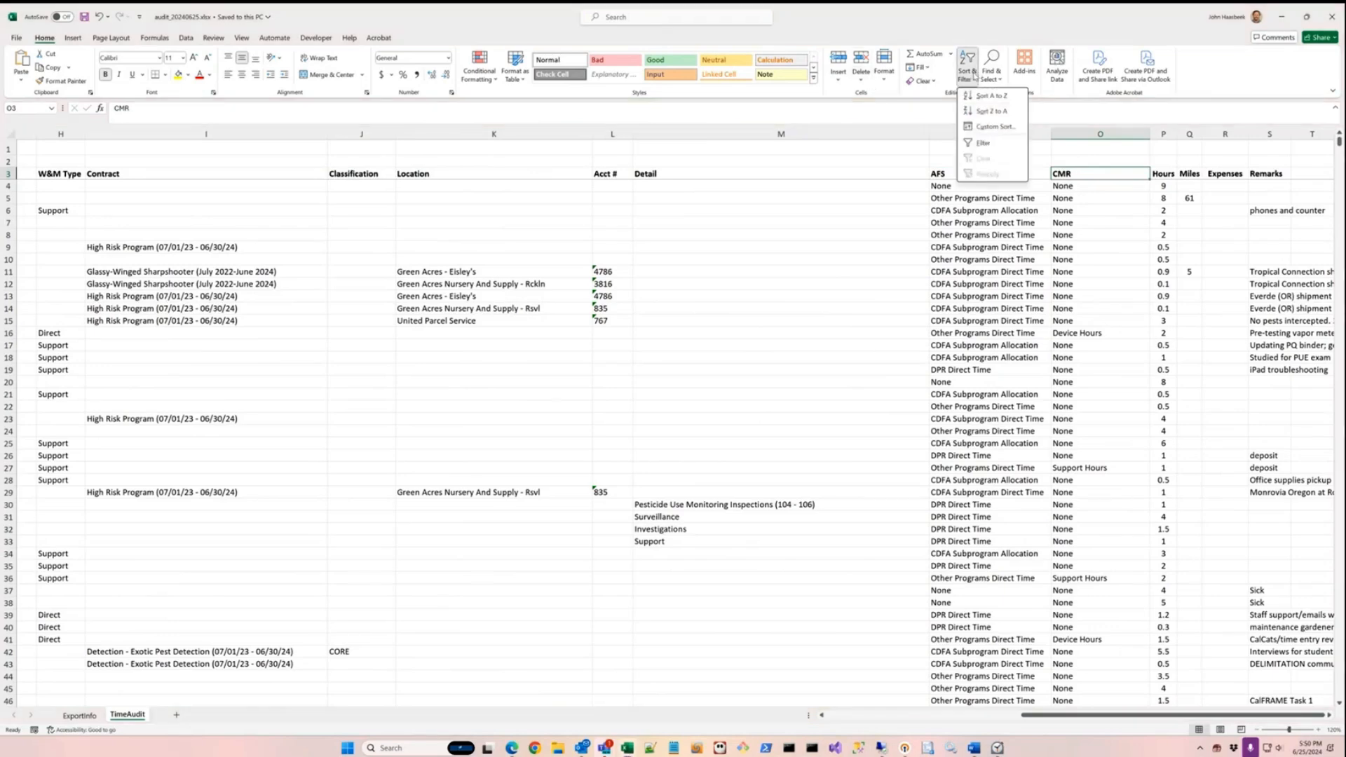
click(984, 143)
click(1144, 174)
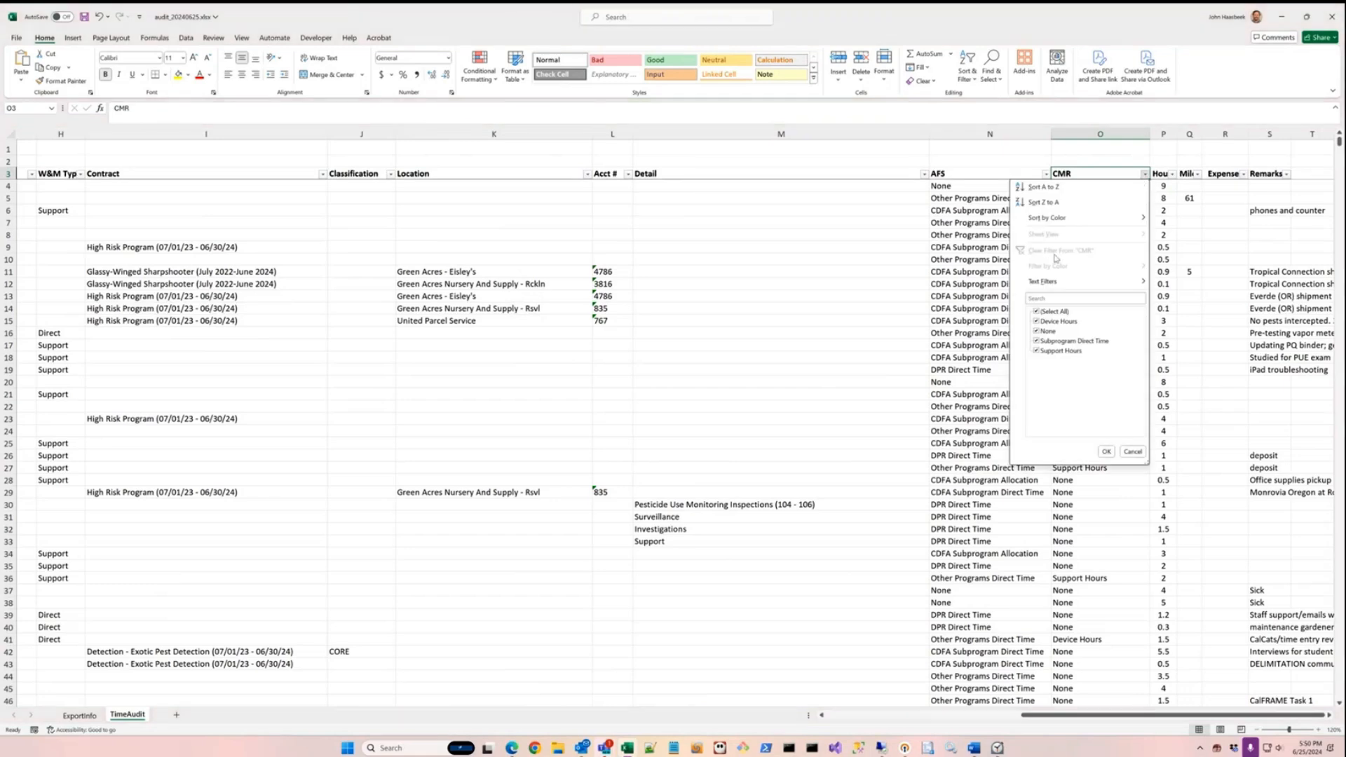
click(1038, 331)
click(1106, 452)
Step: Review the filtered CMR entries for device hours, support hours and subprogram direct time, and check the column's filter choices
click(1086, 188)
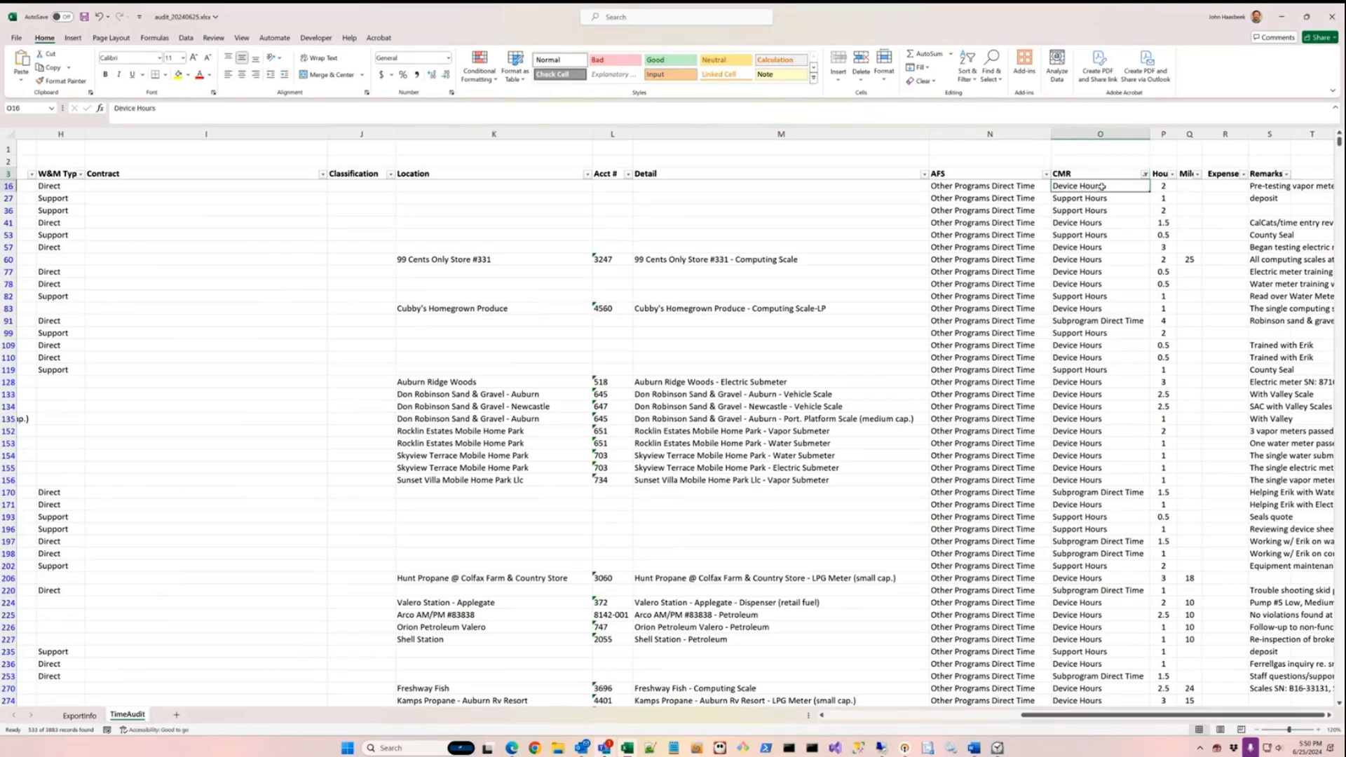
click(1103, 198)
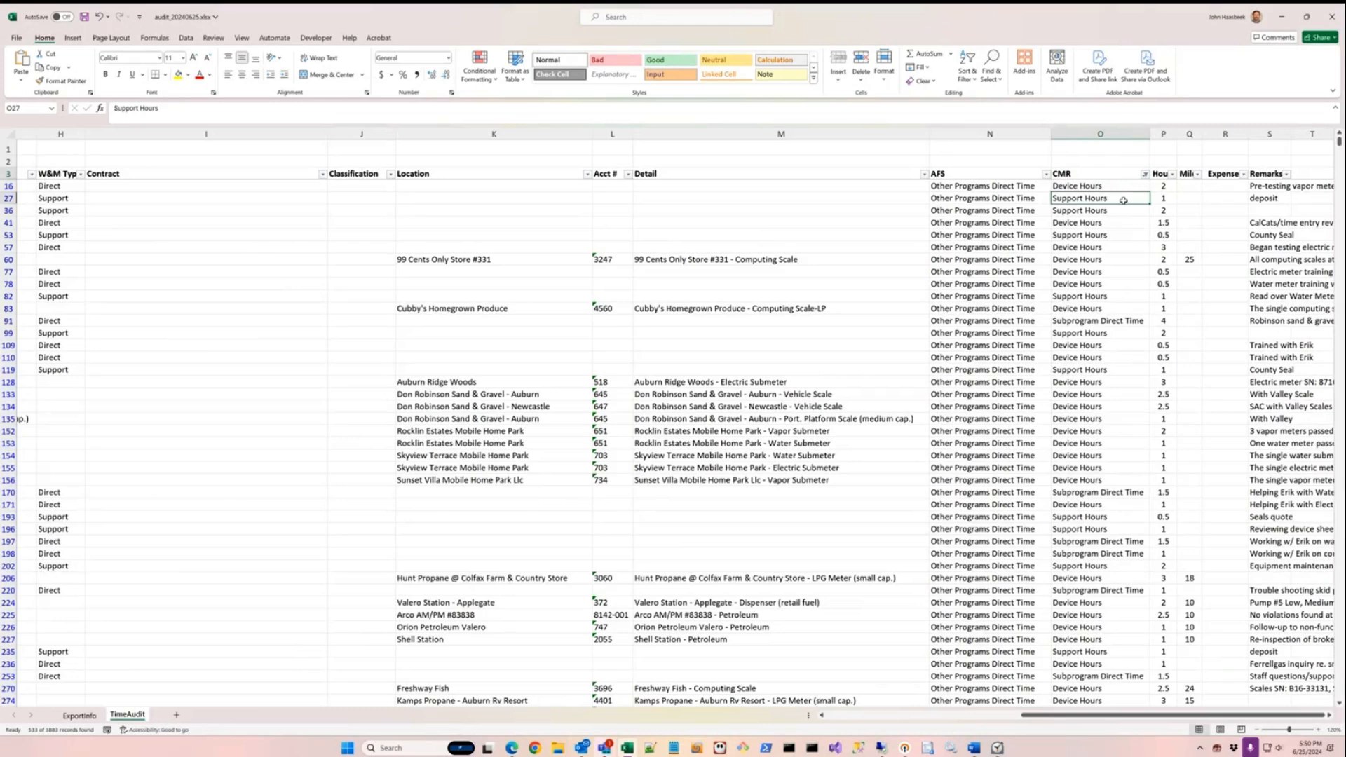
click(1098, 322)
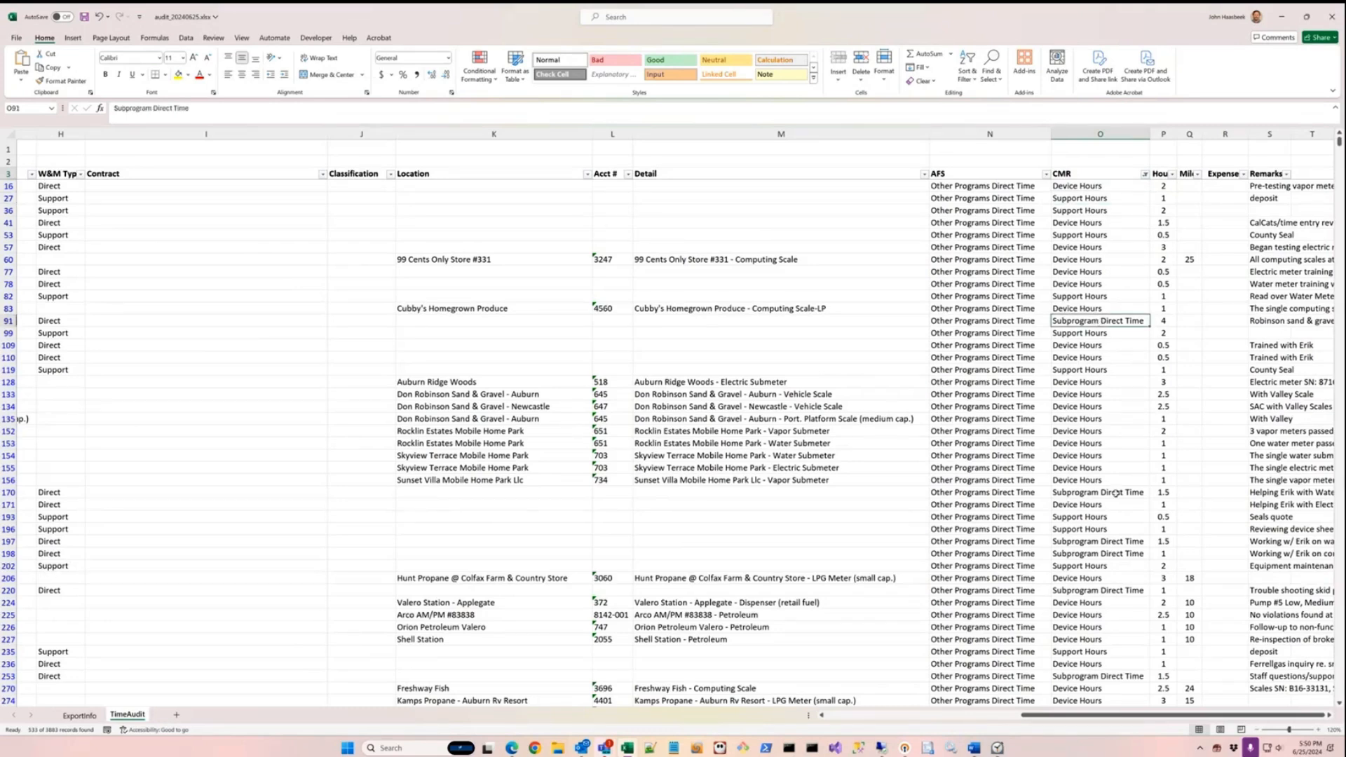
scroll(1114, 518, down, 5)
scroll(1114, 531, down, 14)
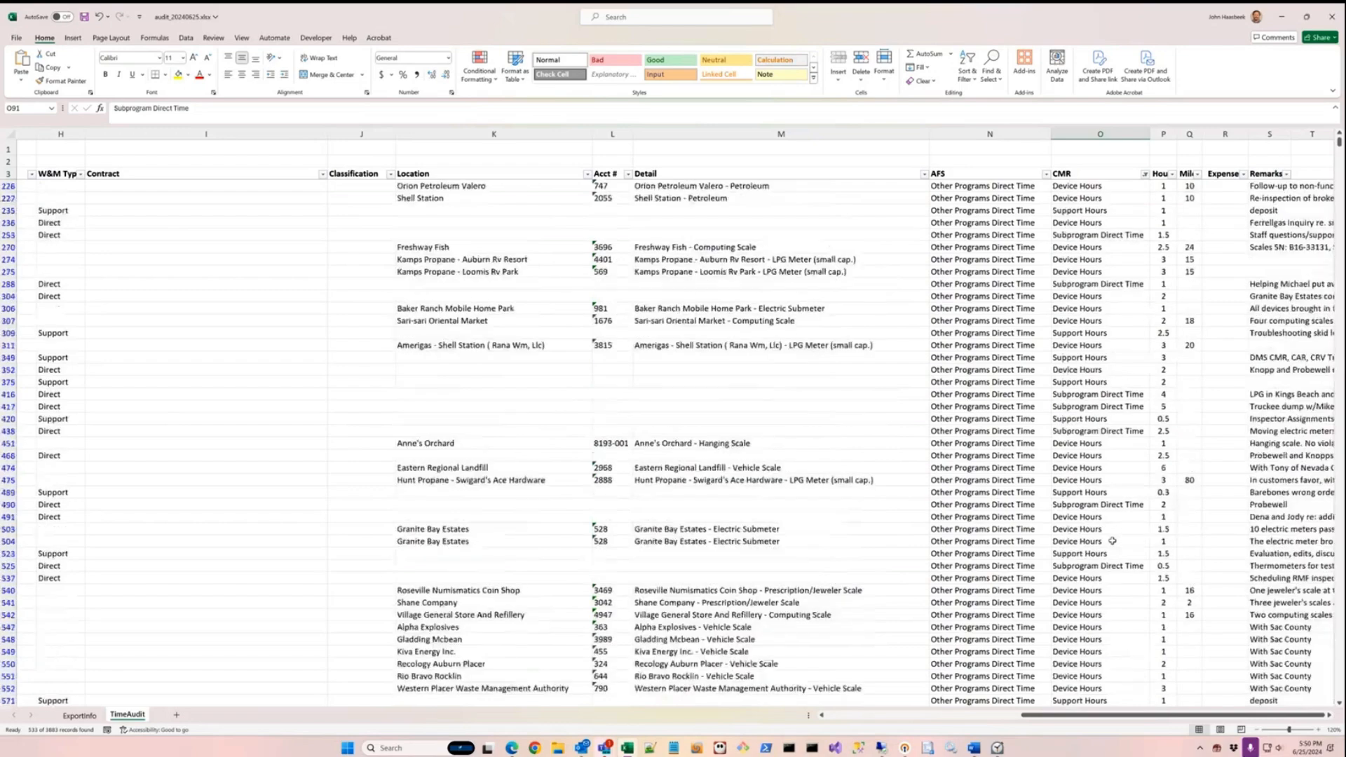
scroll(1114, 568, down, 12)
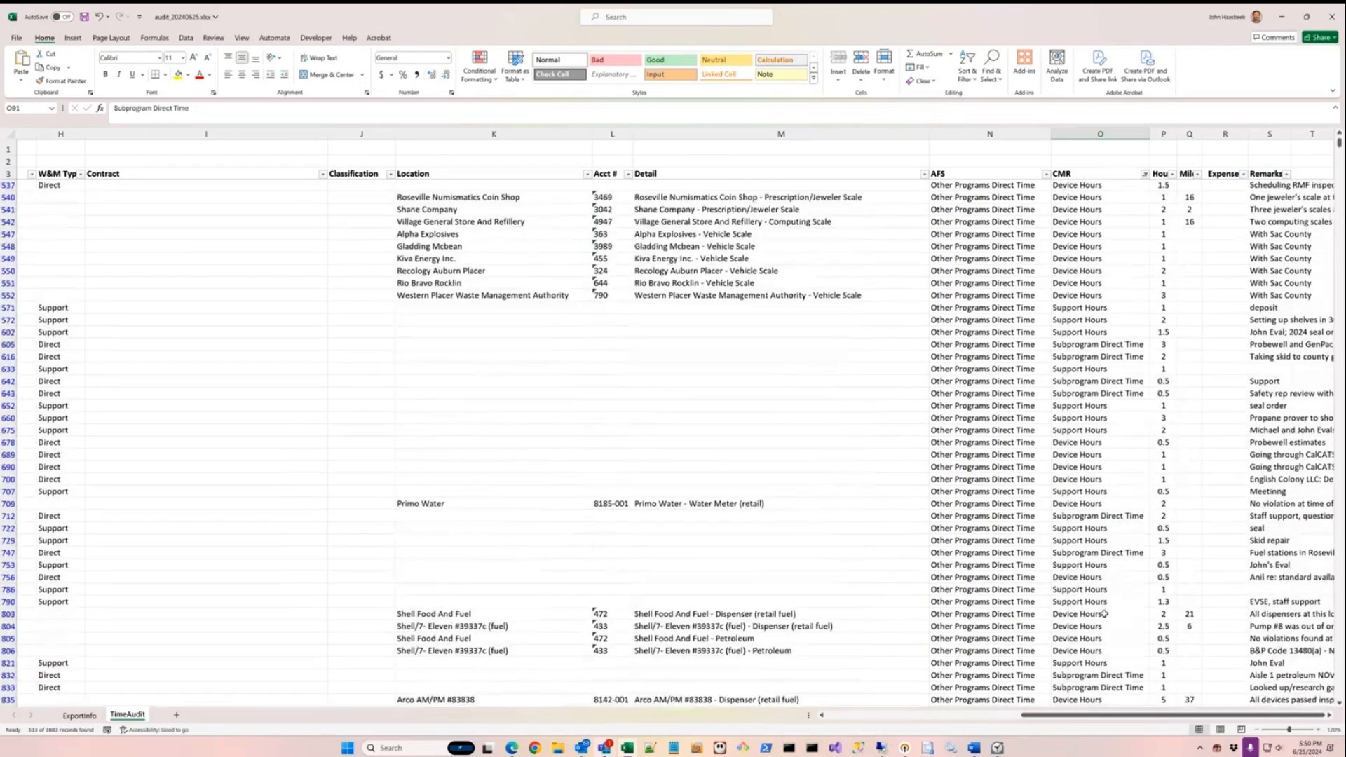
scroll(1106, 612, down, 2)
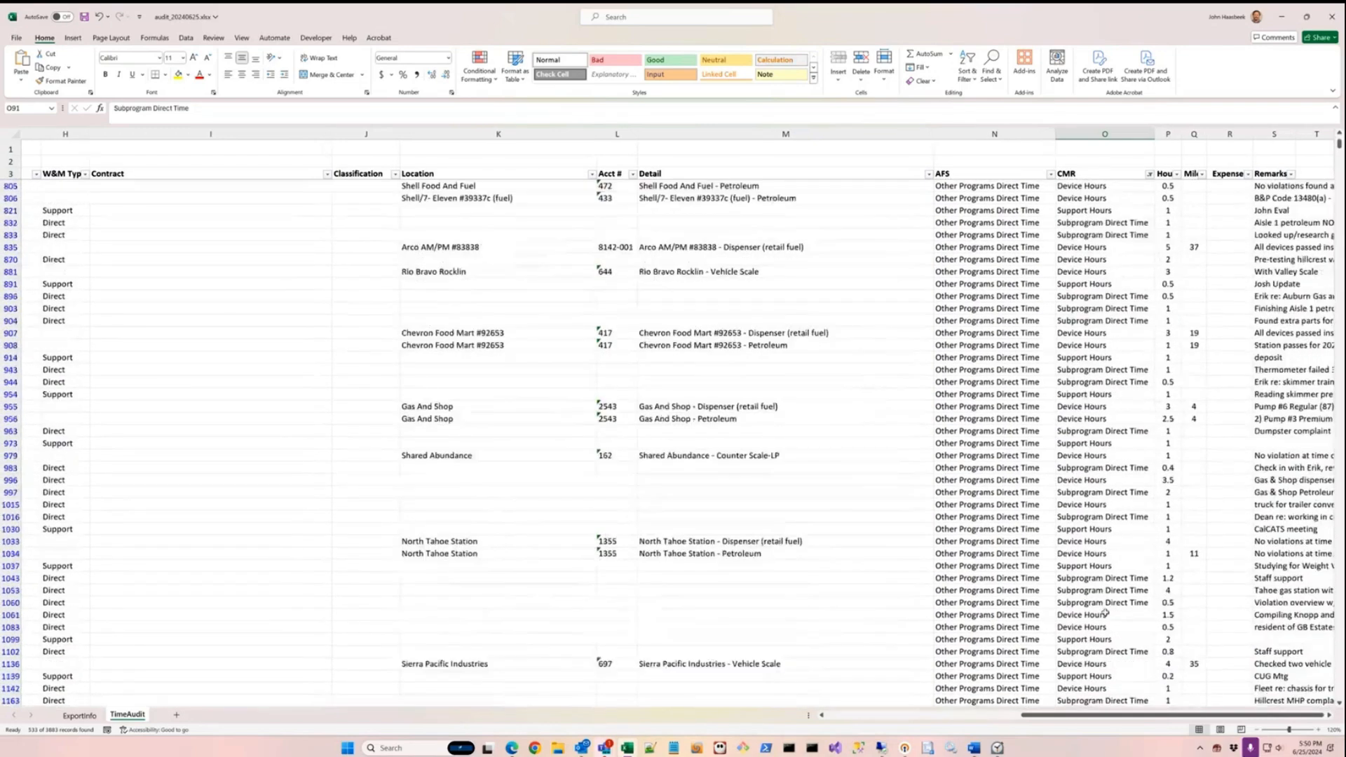
scroll(1125, 243, up, 13)
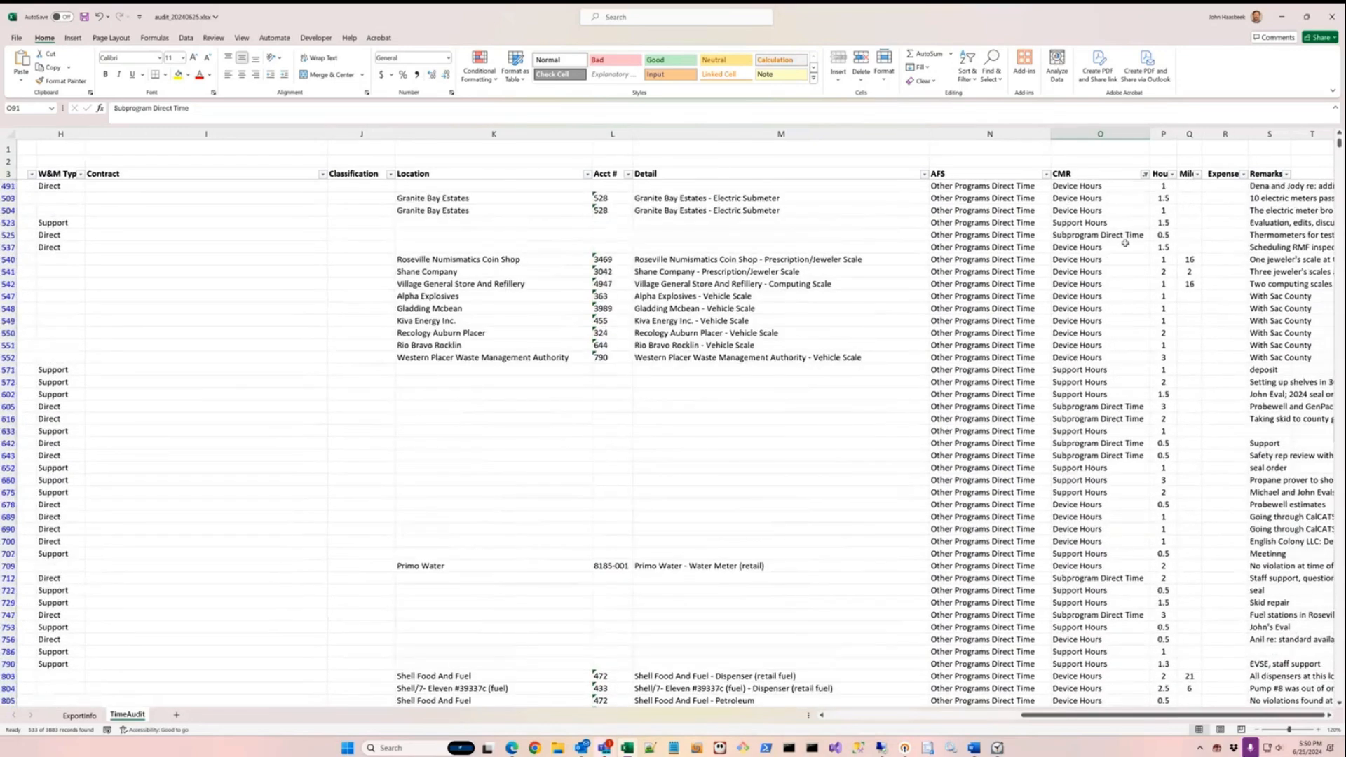
click(1145, 174)
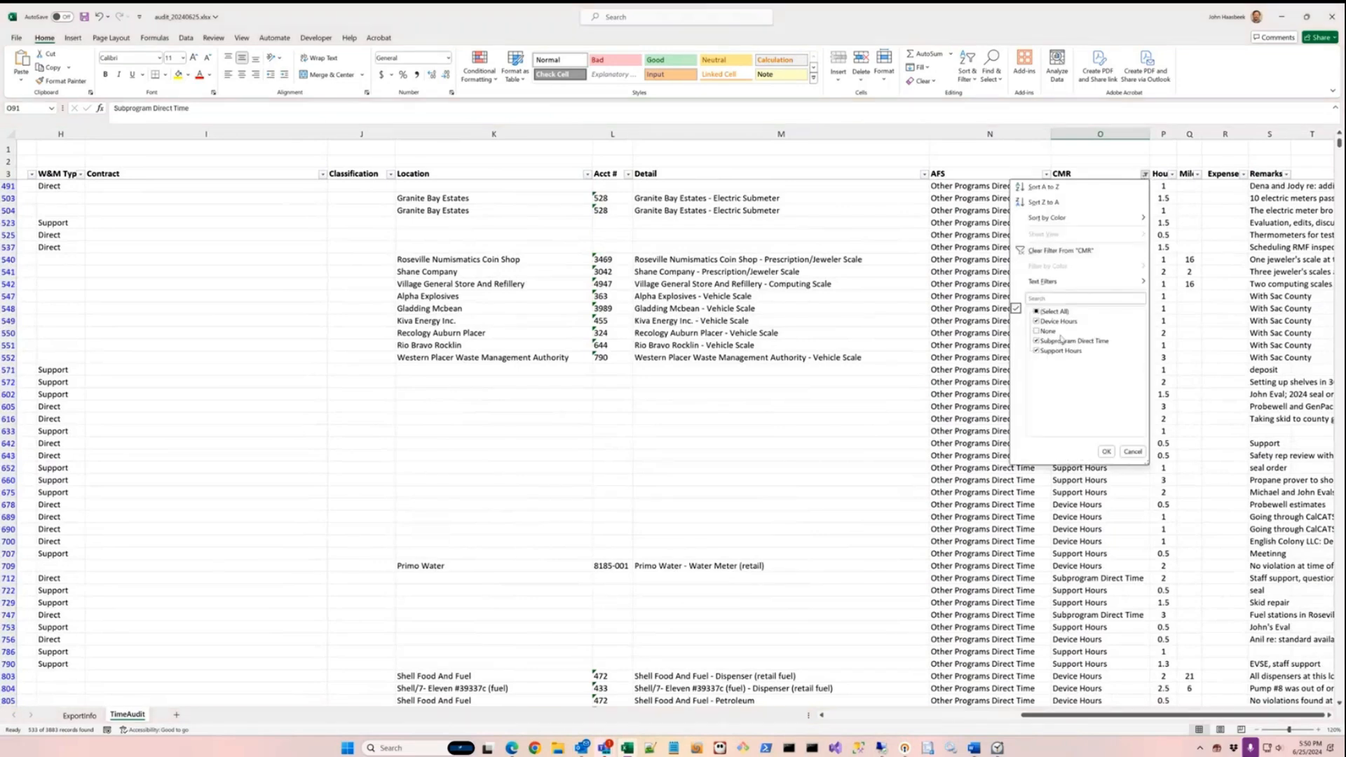
click(1133, 453)
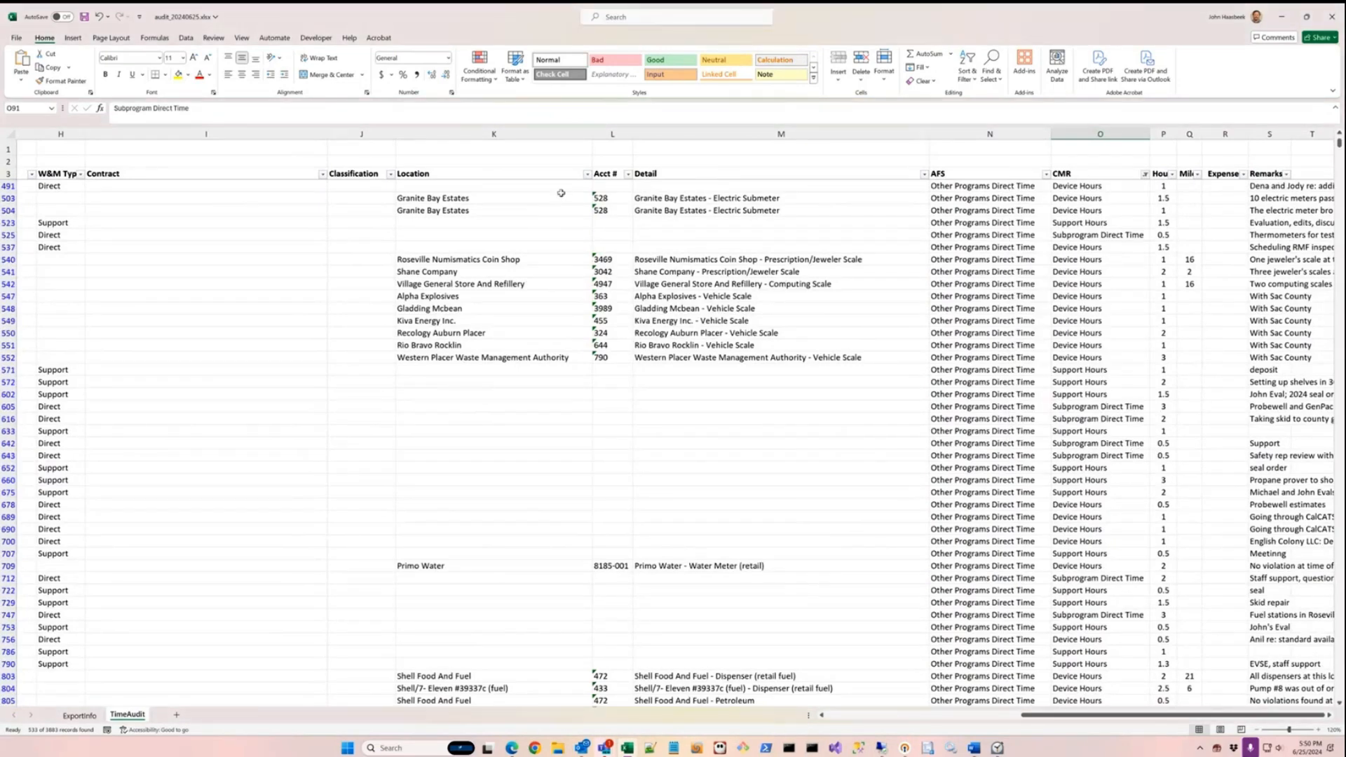
Step: Insert a PivotTable based on the TimeAudit data range in a new worksheet
click(533, 186)
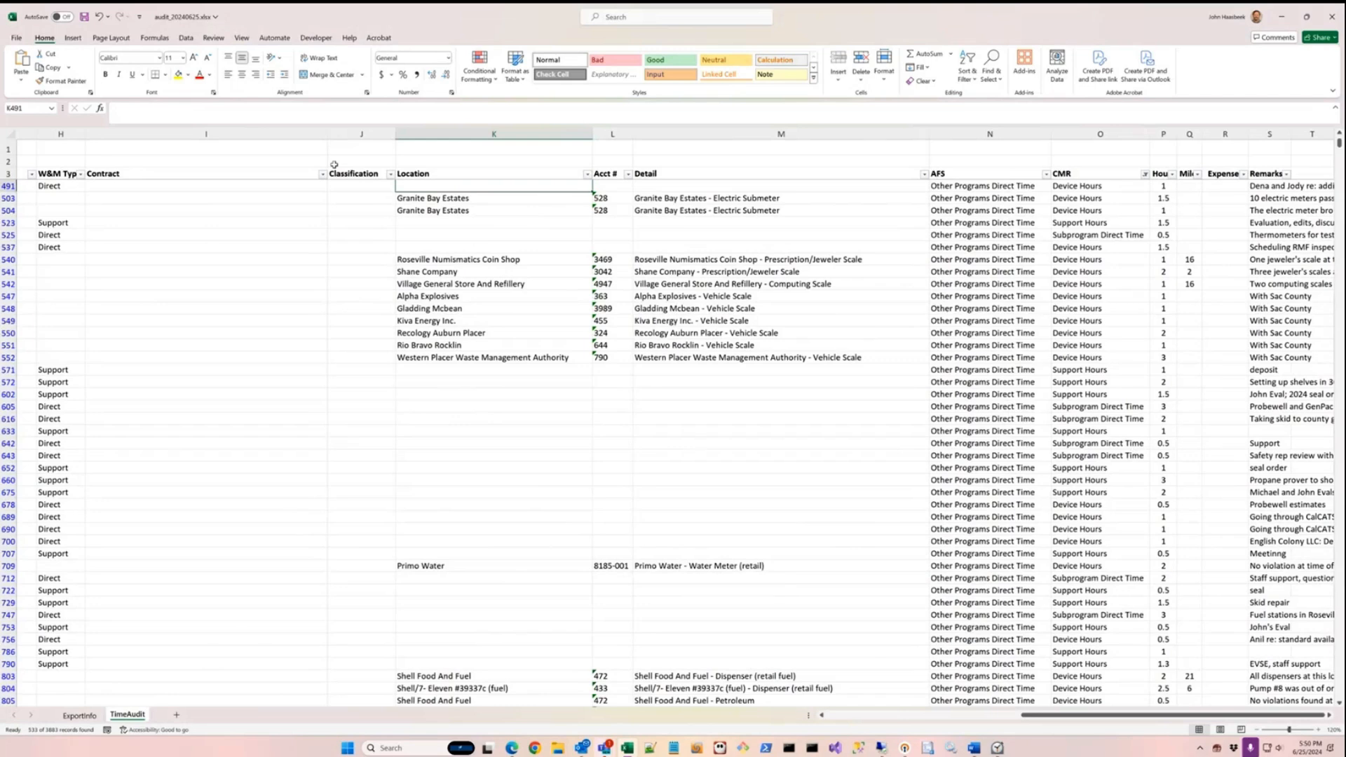
key(ctrl+Home)
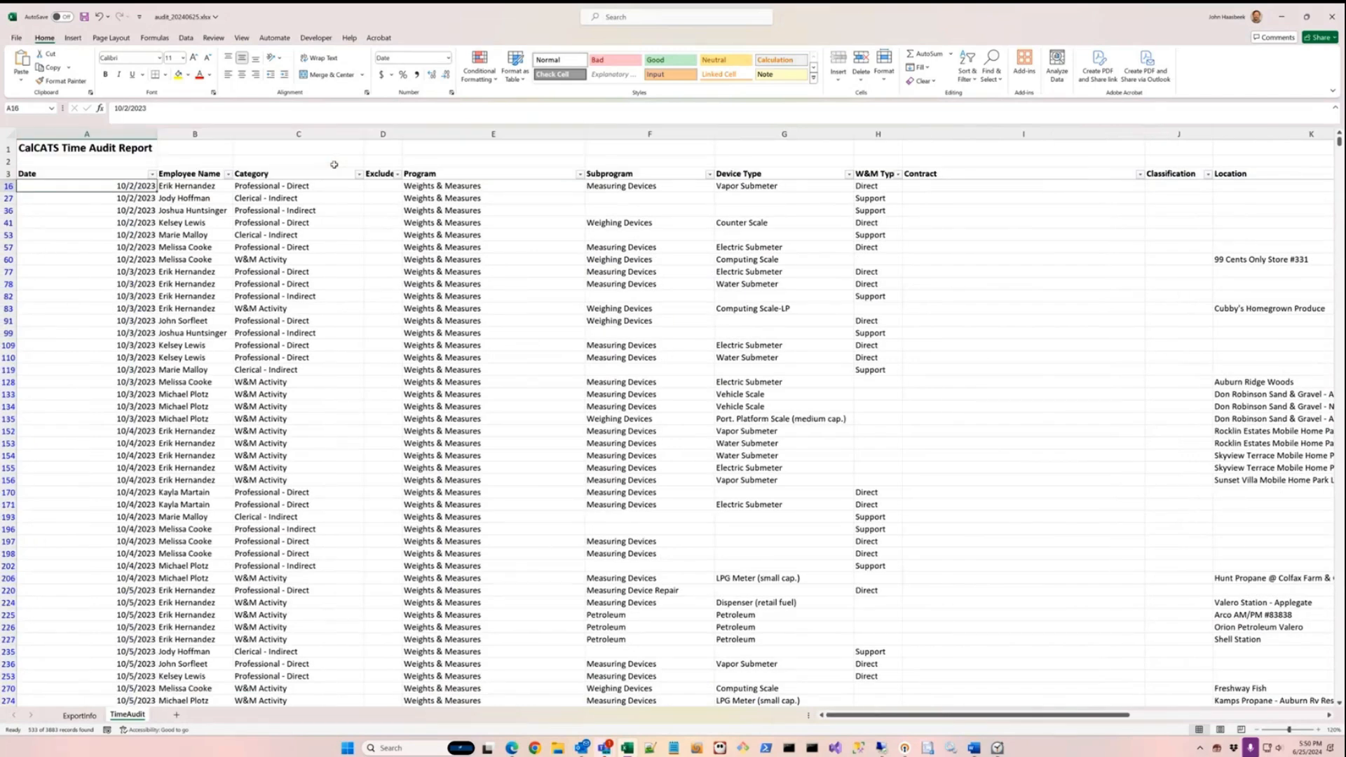
click(73, 38)
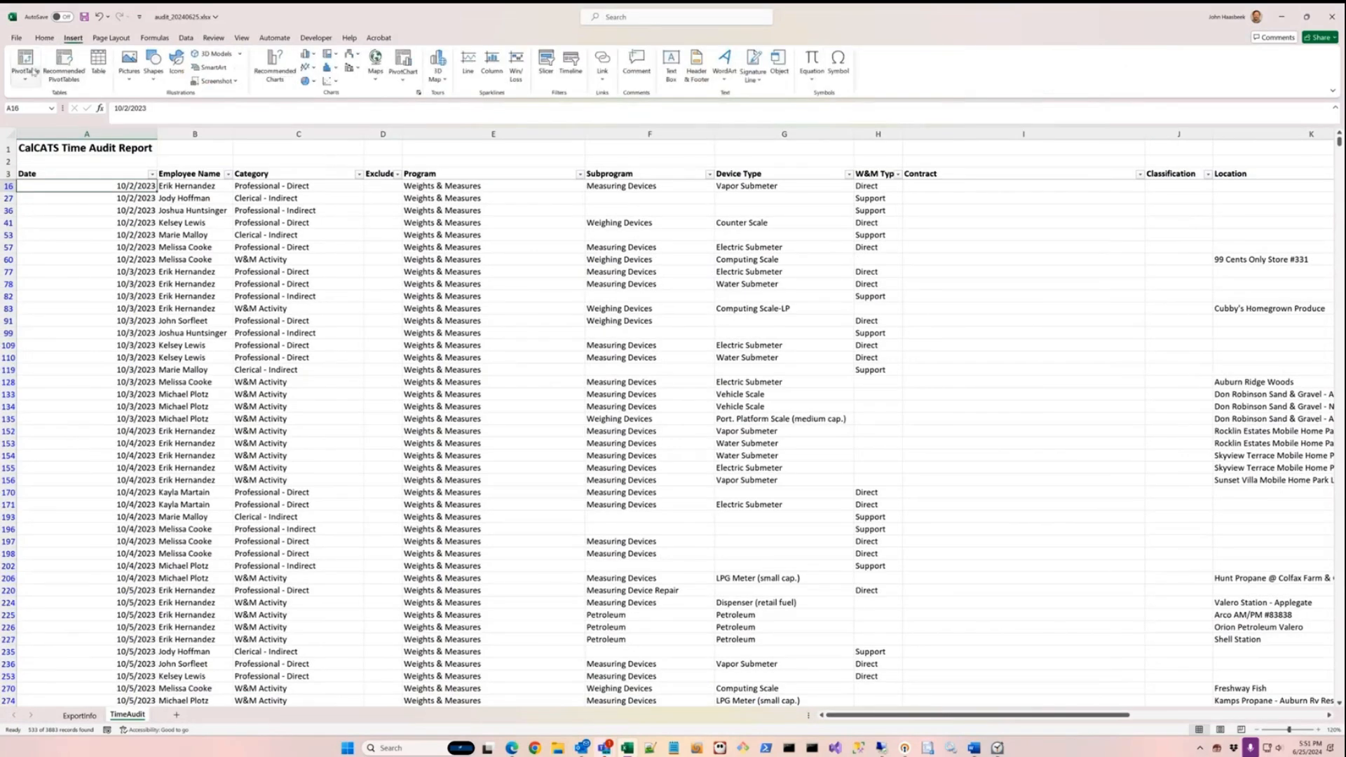
click(28, 64)
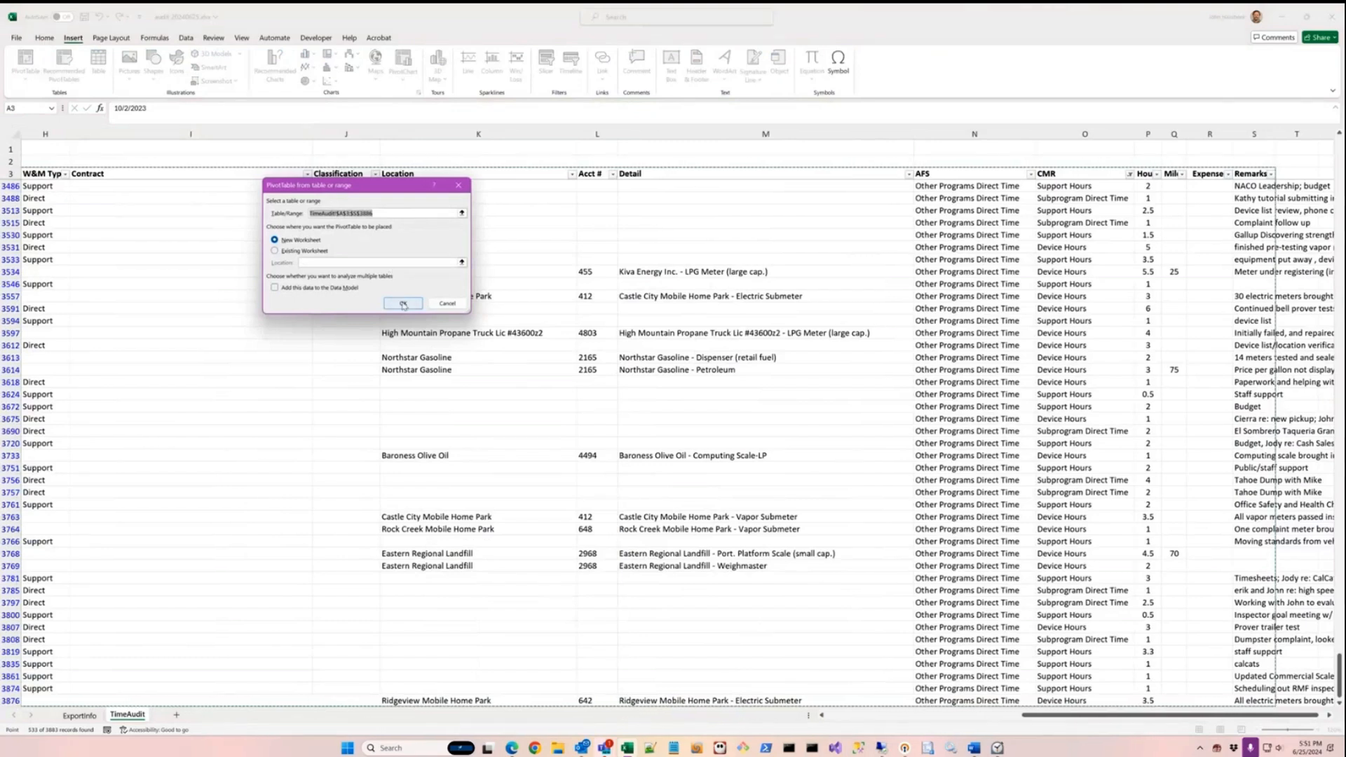
click(403, 304)
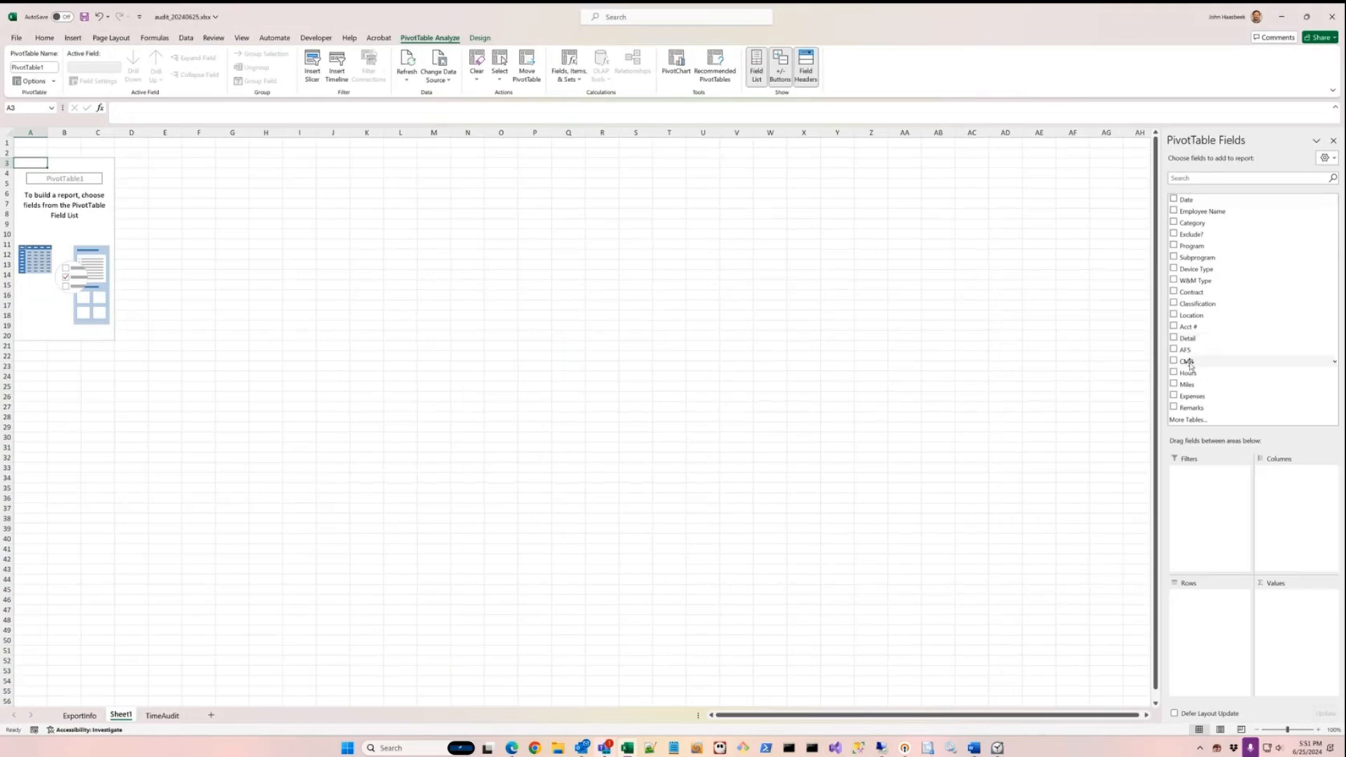
Step: Build the PivotTable with CMR as rows and the sum of Hours as values
drag(1186, 361, 1205, 610)
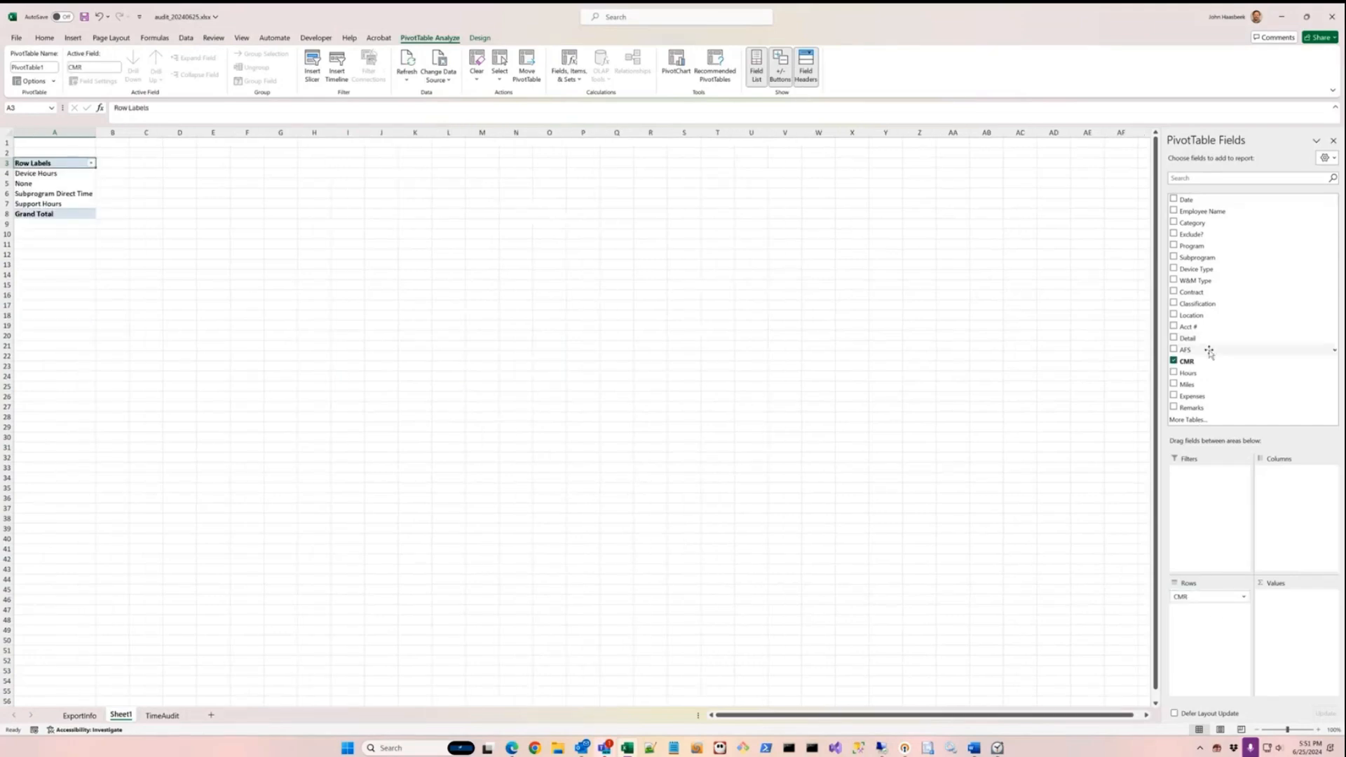
drag(1188, 373, 1305, 624)
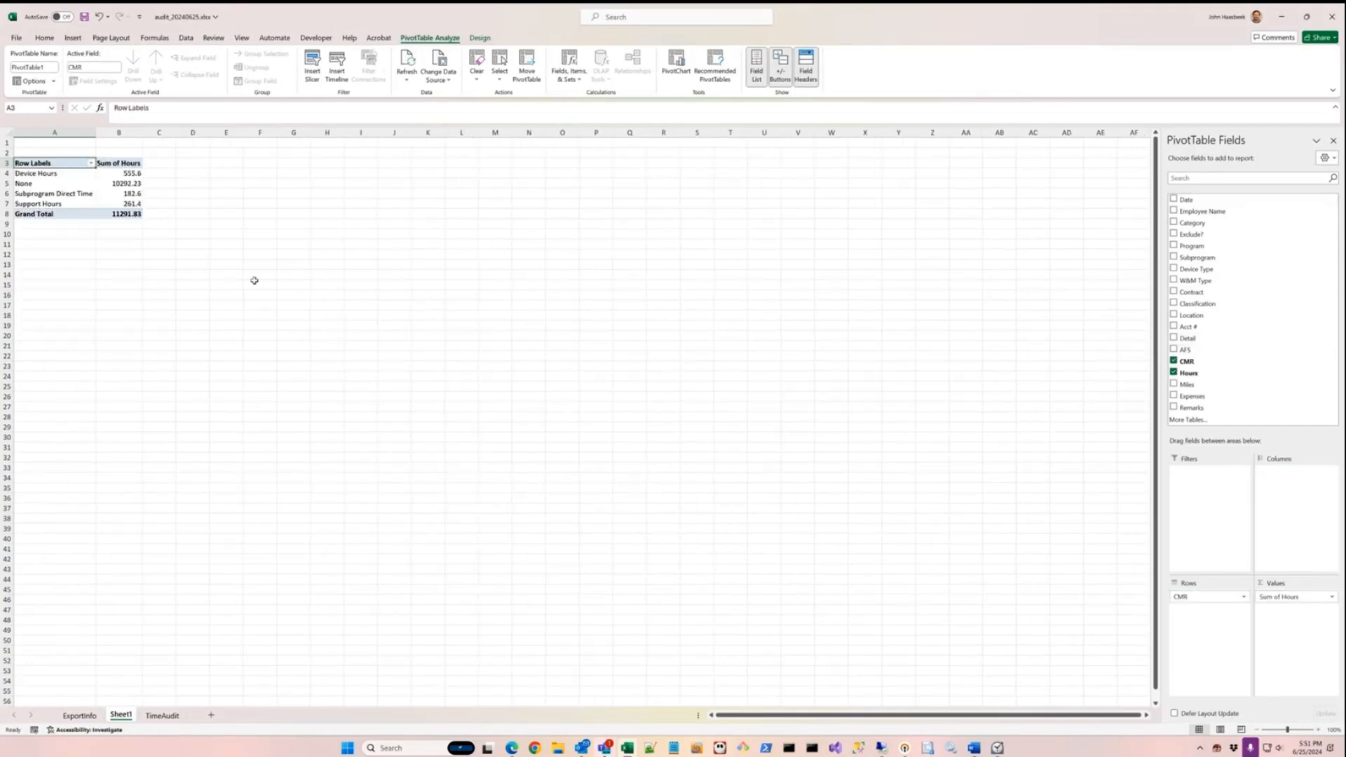
click(156, 175)
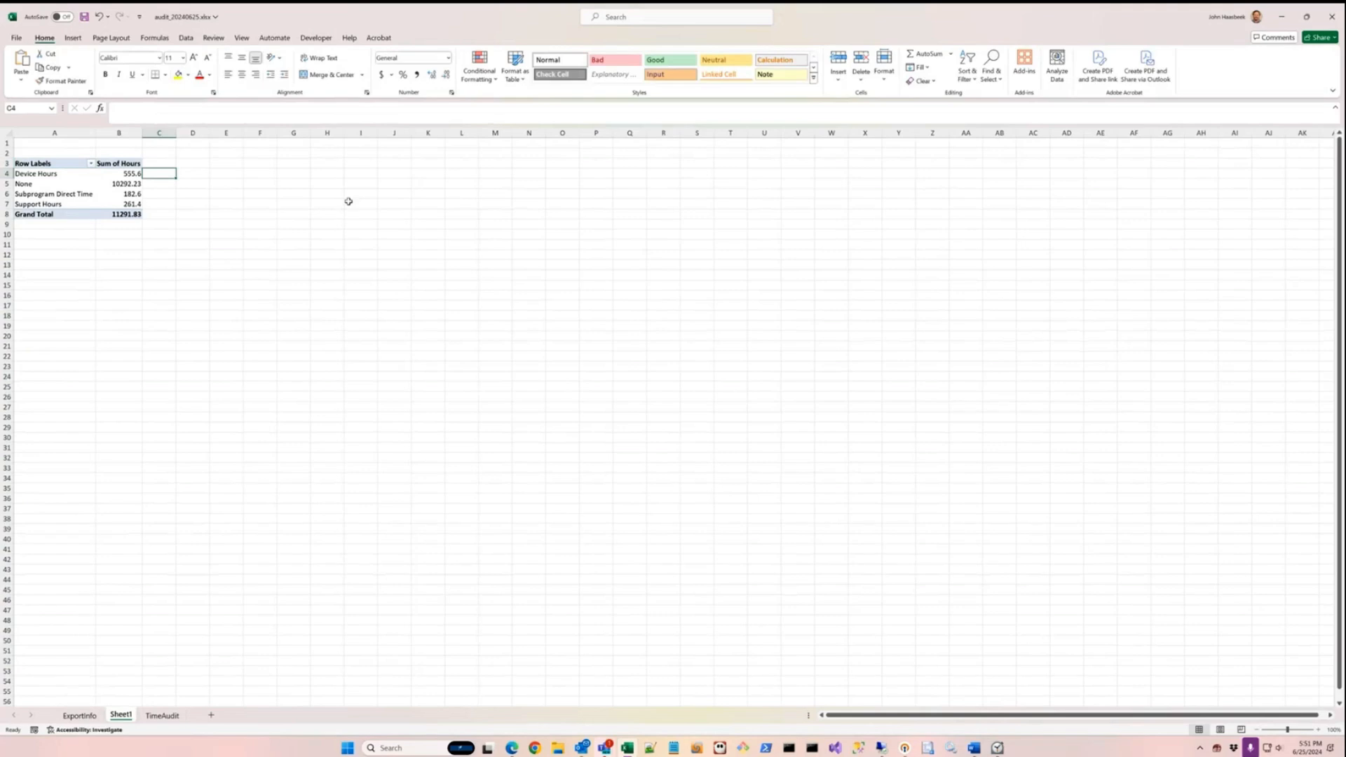
Step: Move CMR to the PivotTable's filters and use AFS as the row field
key(Left)
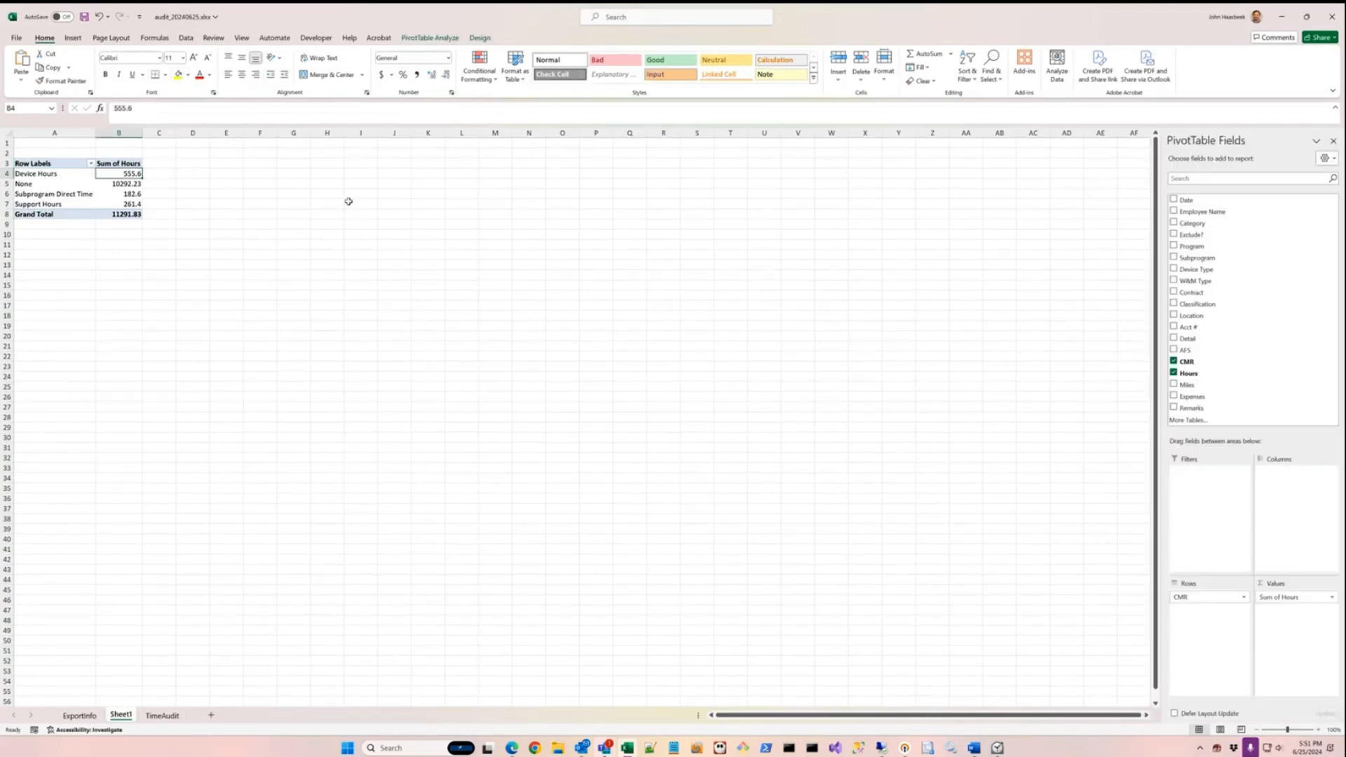
click(139, 196)
key(Left)
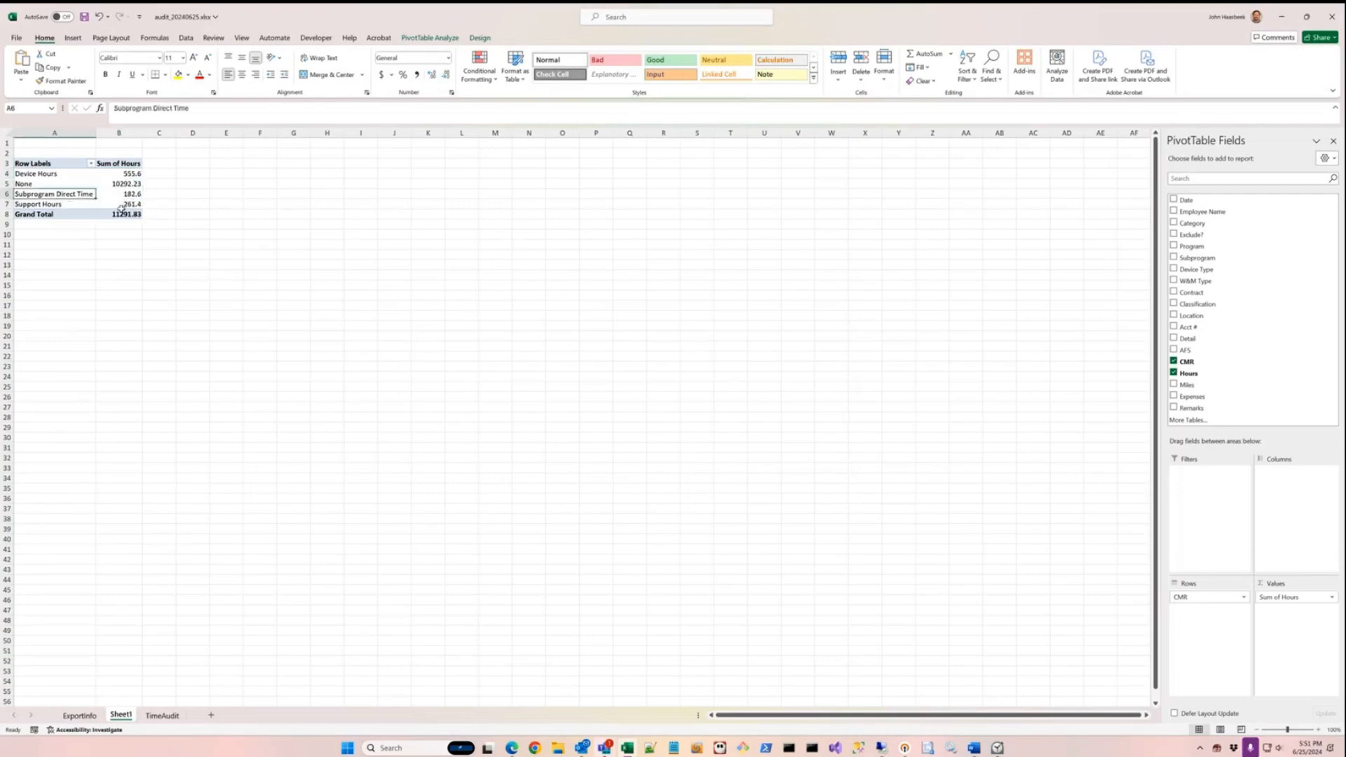
click(122, 205)
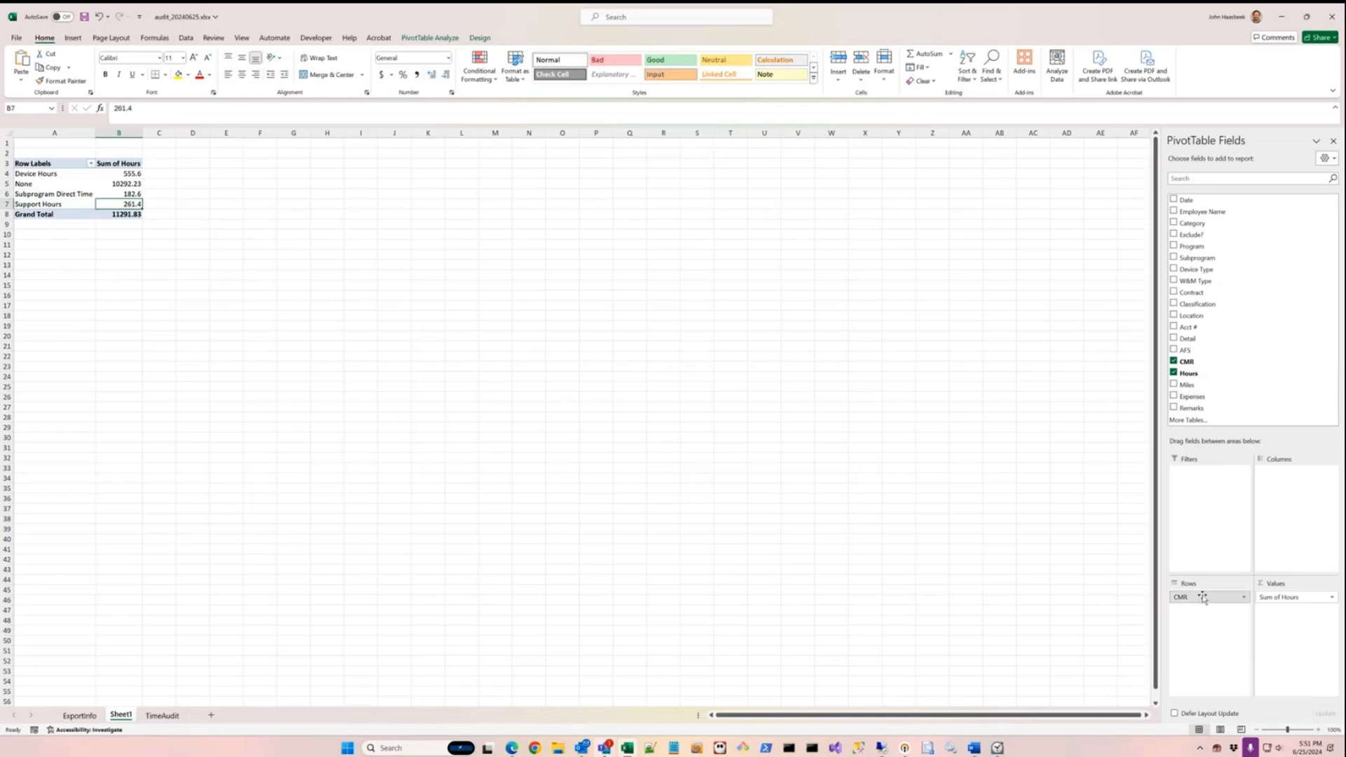
drag(1203, 597, 1196, 475)
drag(1187, 350, 1201, 583)
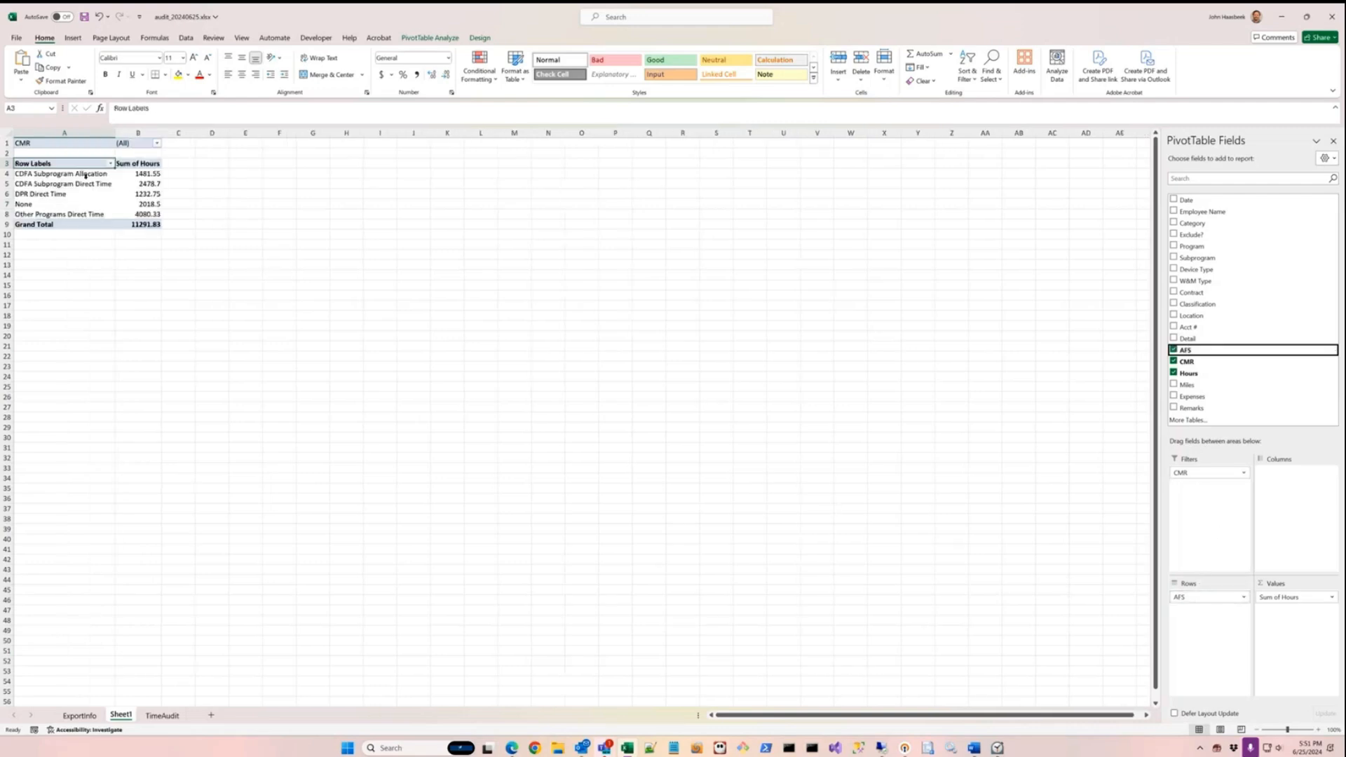
Step: Review the PivotTable's AFS categories and their hours, including subprogram allocation, direct time and None
click(85, 176)
click(79, 184)
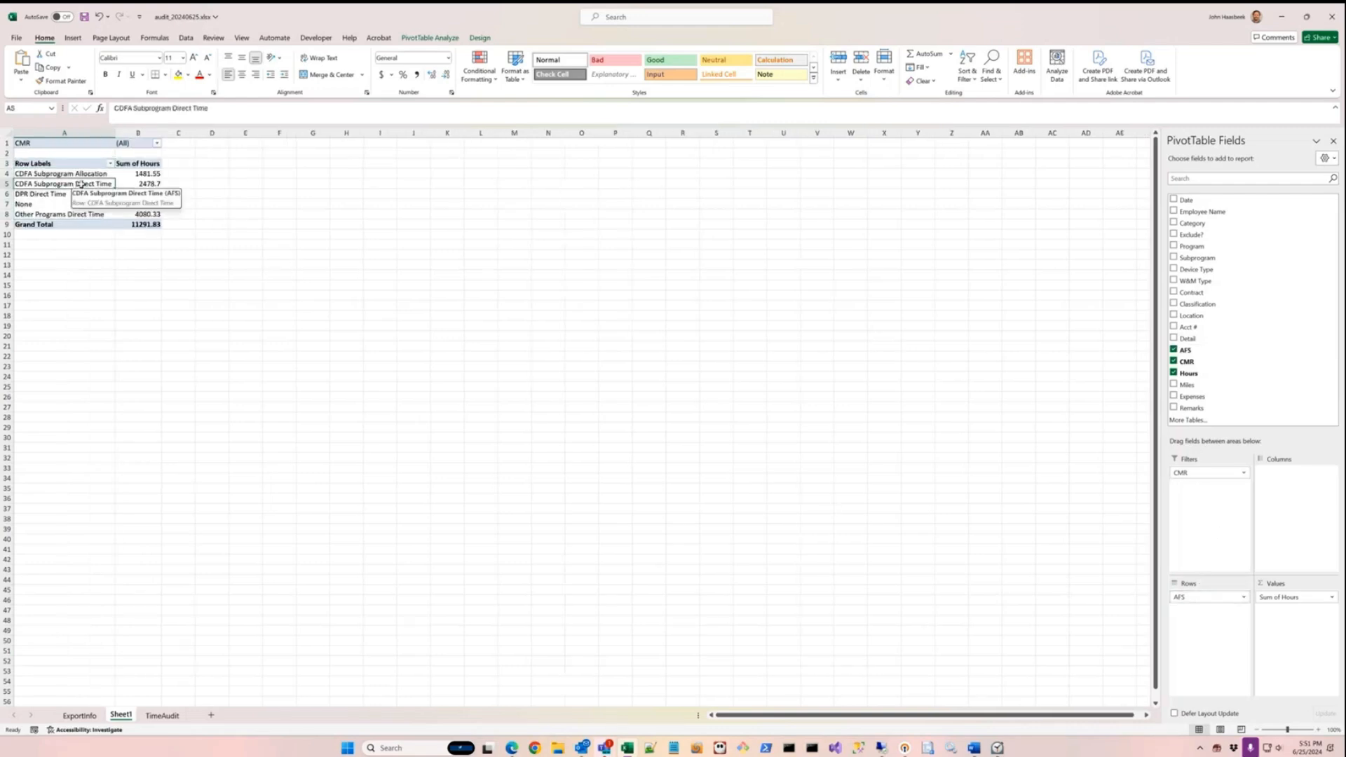
click(79, 175)
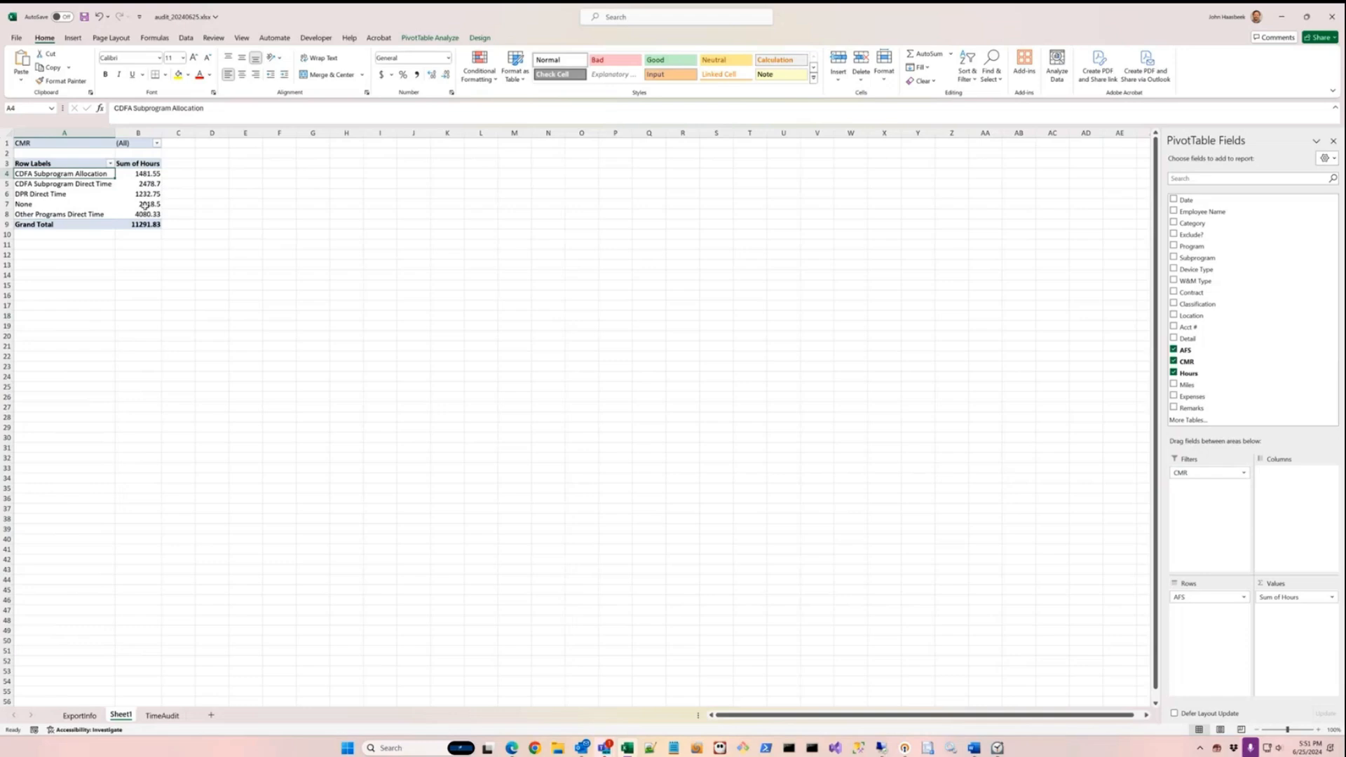
click(172, 193)
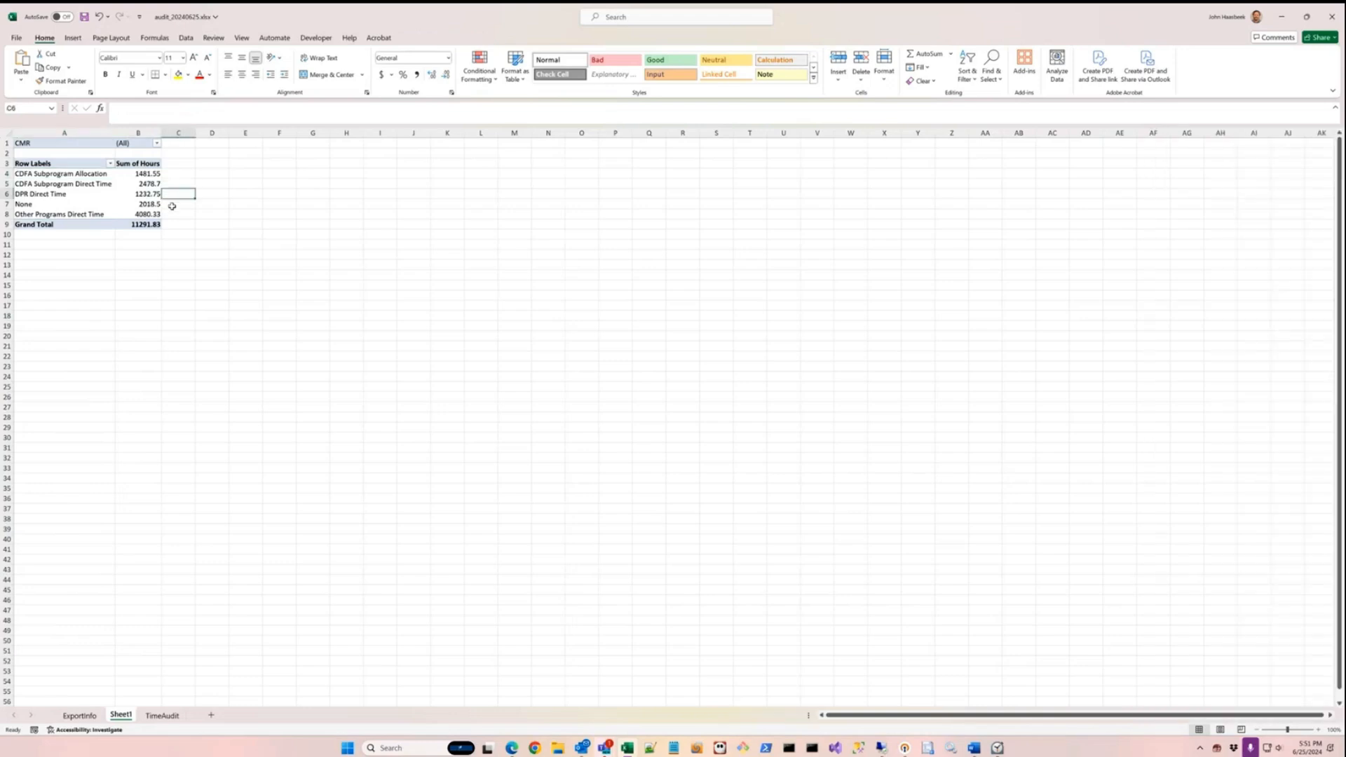
click(171, 214)
click(175, 205)
mouse_move(160, 204)
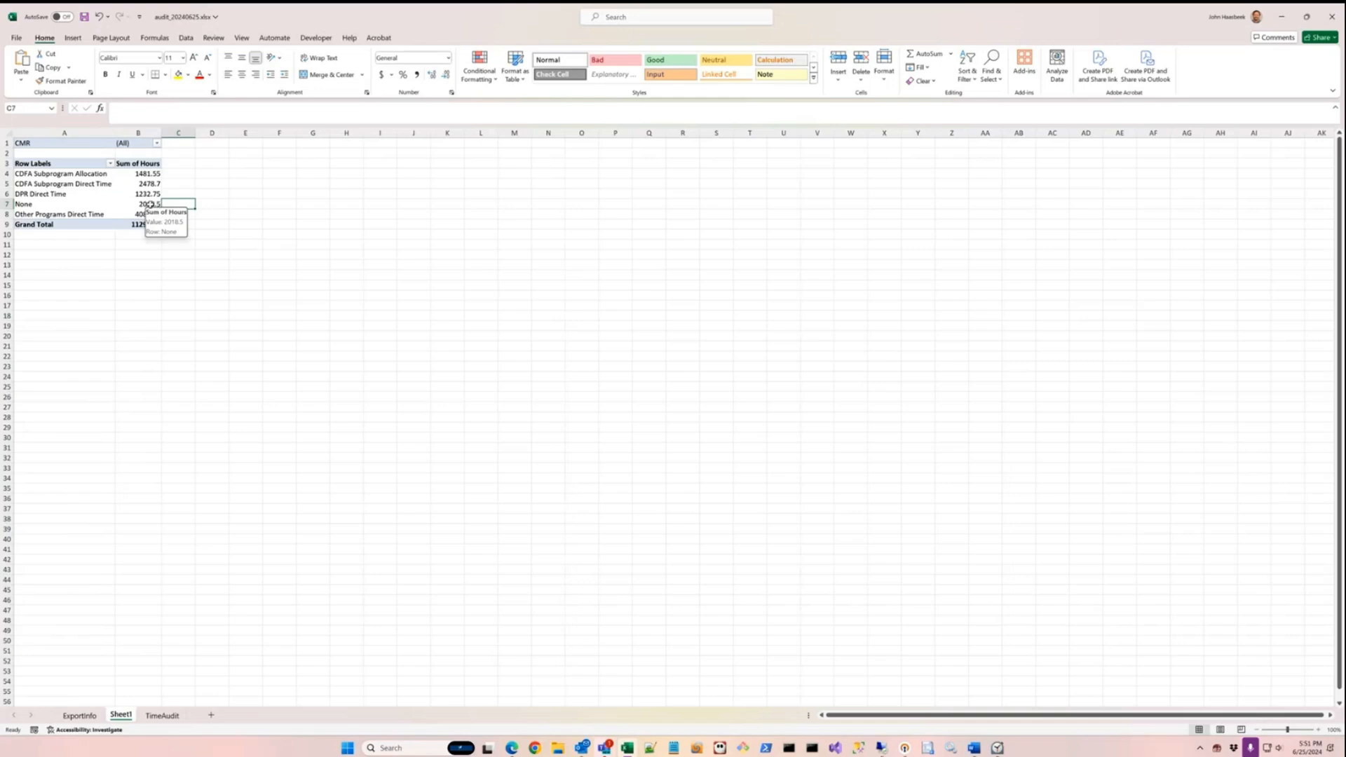
click(156, 204)
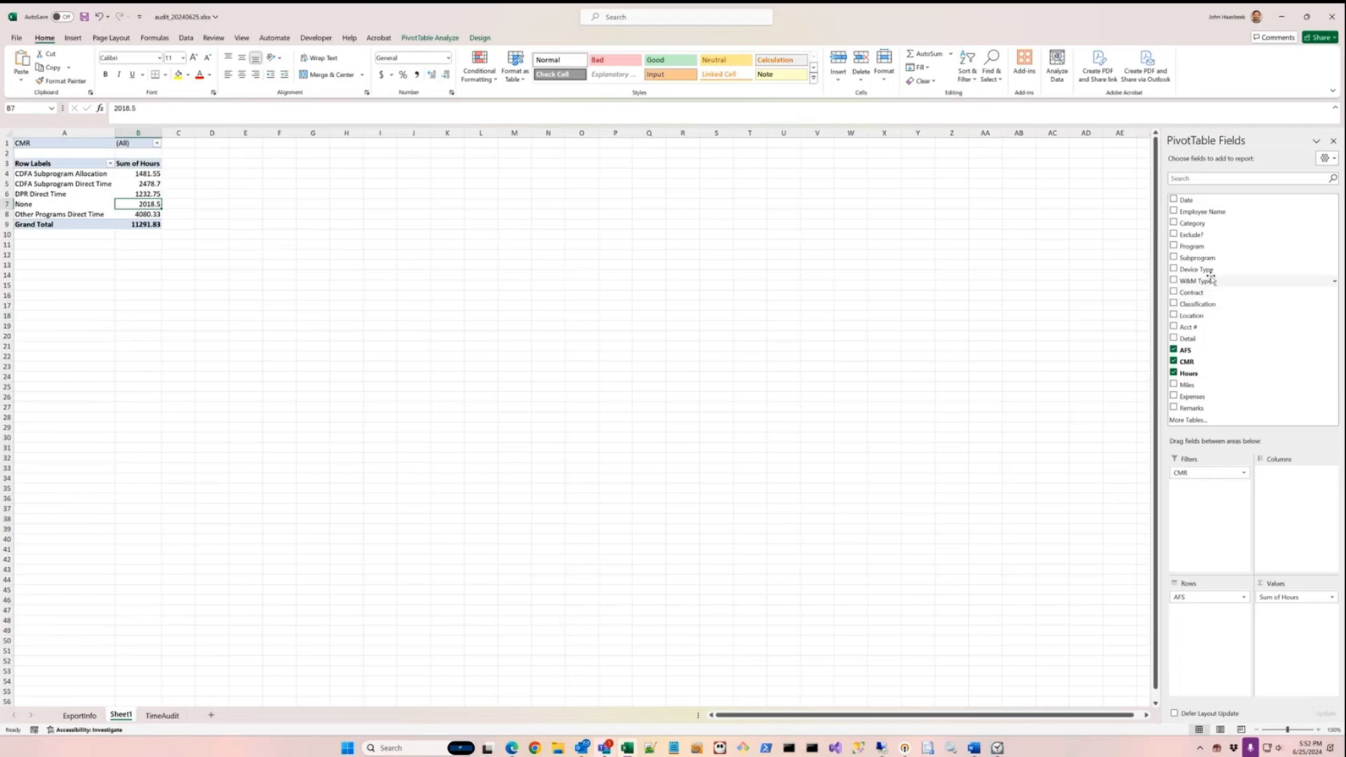
Step: Add Subprogram beneath AFS in the PivotTable rows and review the subprogram hours within each AFS category
drag(1204, 258, 1201, 614)
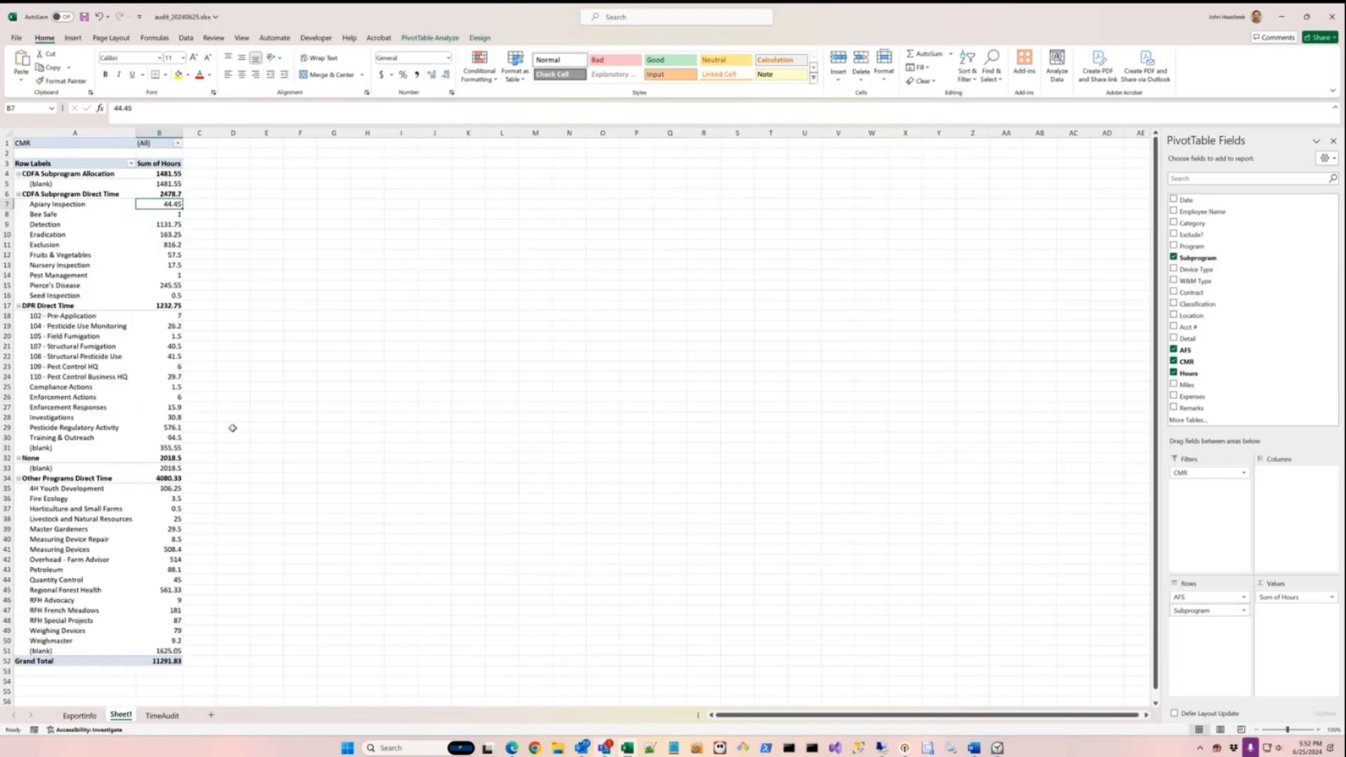
click(61, 205)
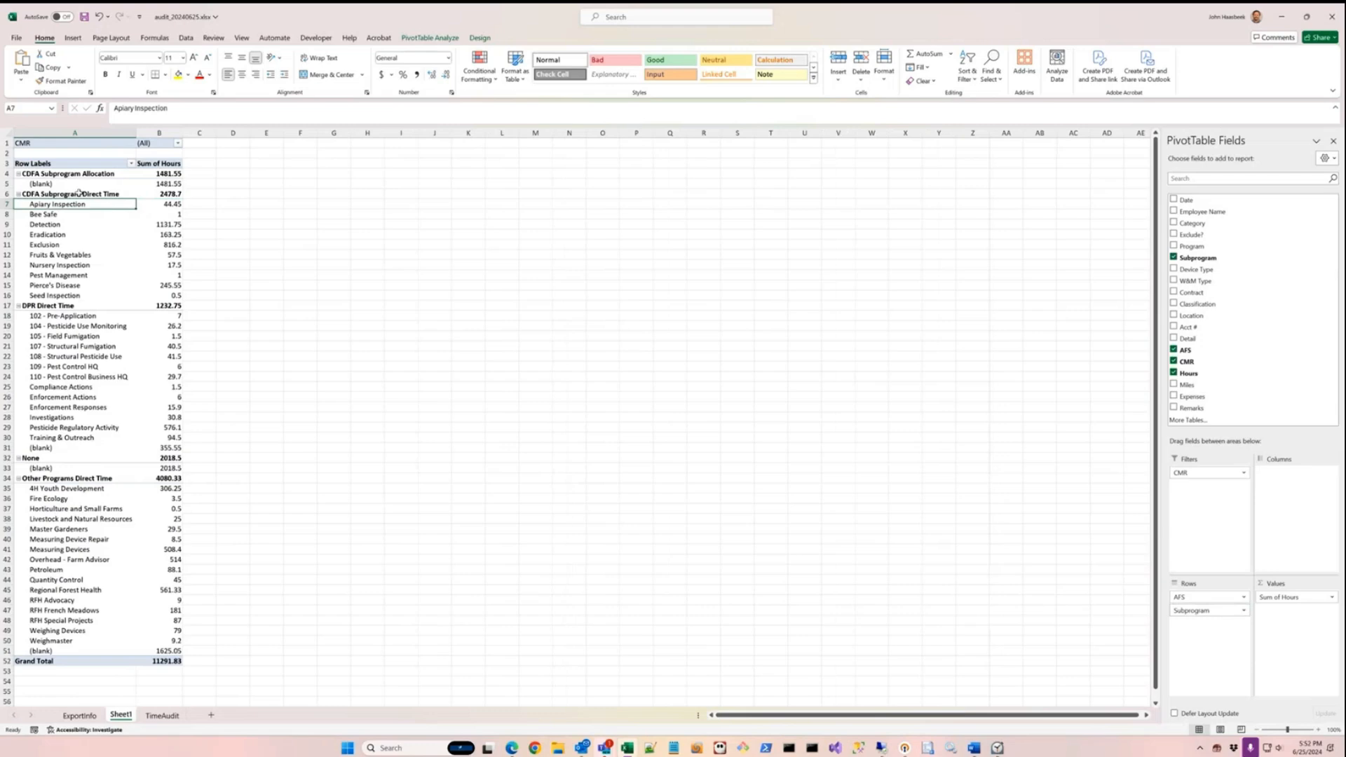
click(147, 184)
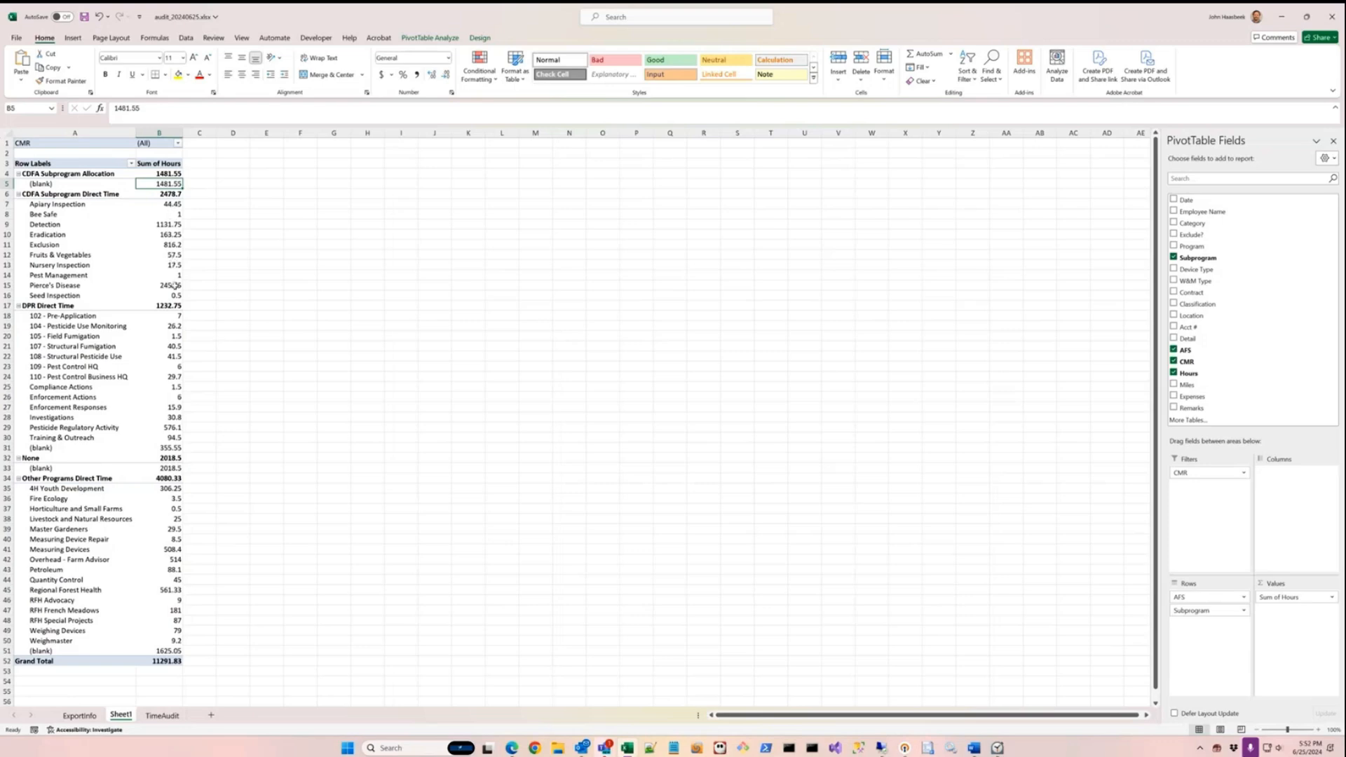
mouse_move(177, 284)
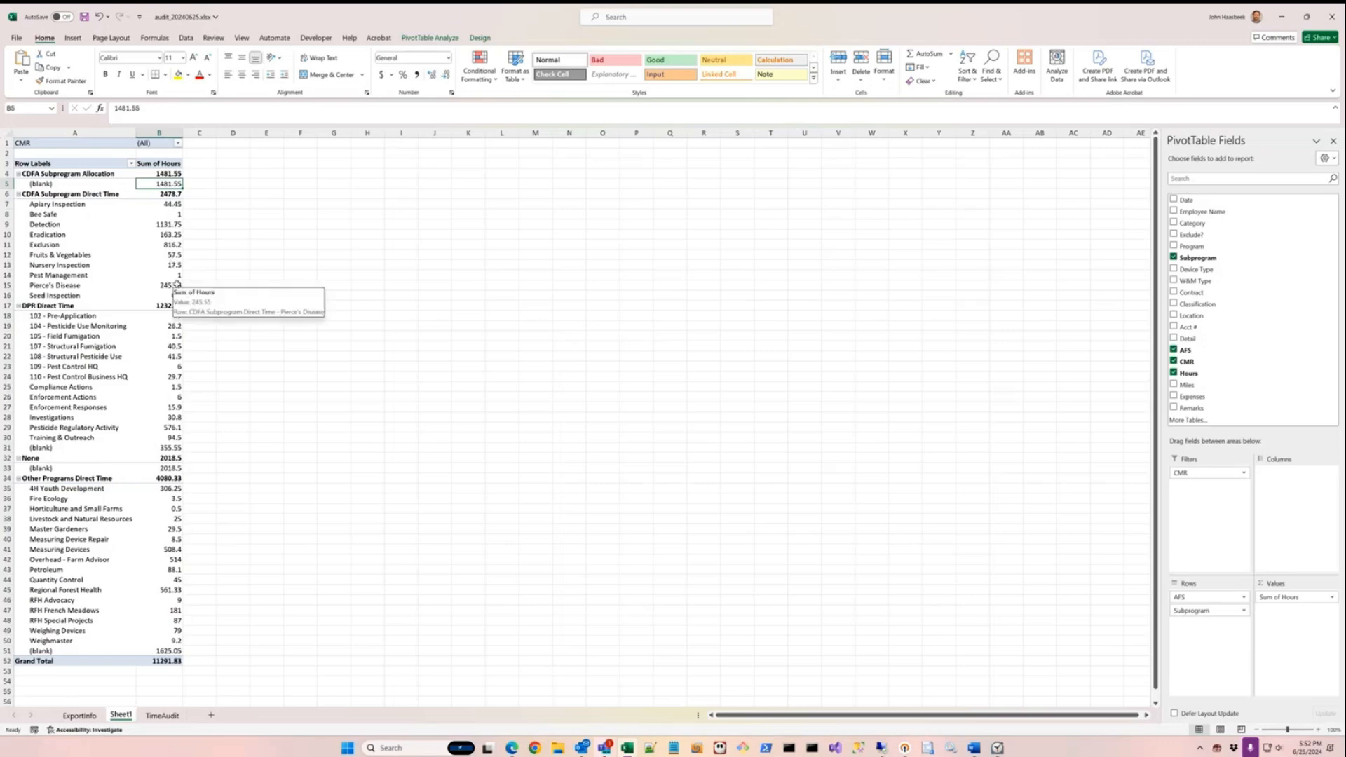
mouse_move(173, 317)
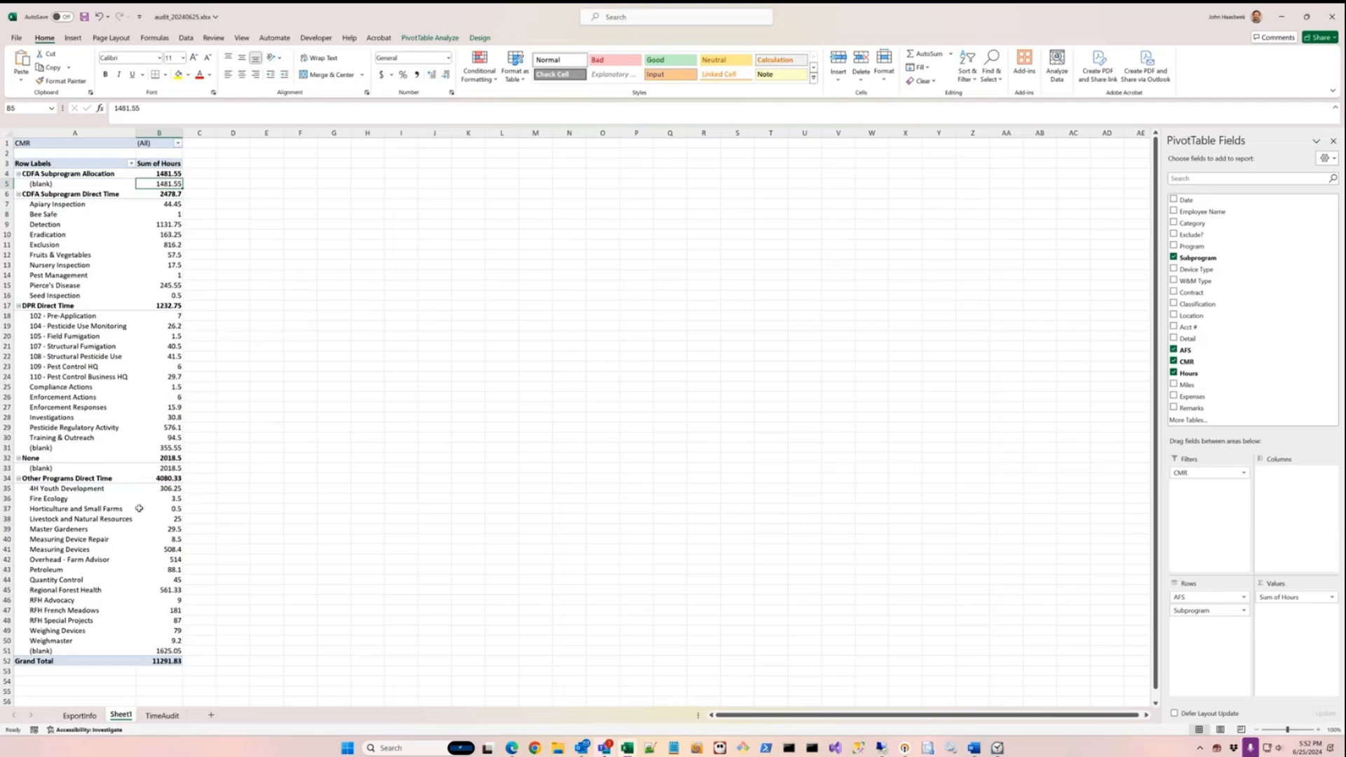
drag(64, 491, 61, 643)
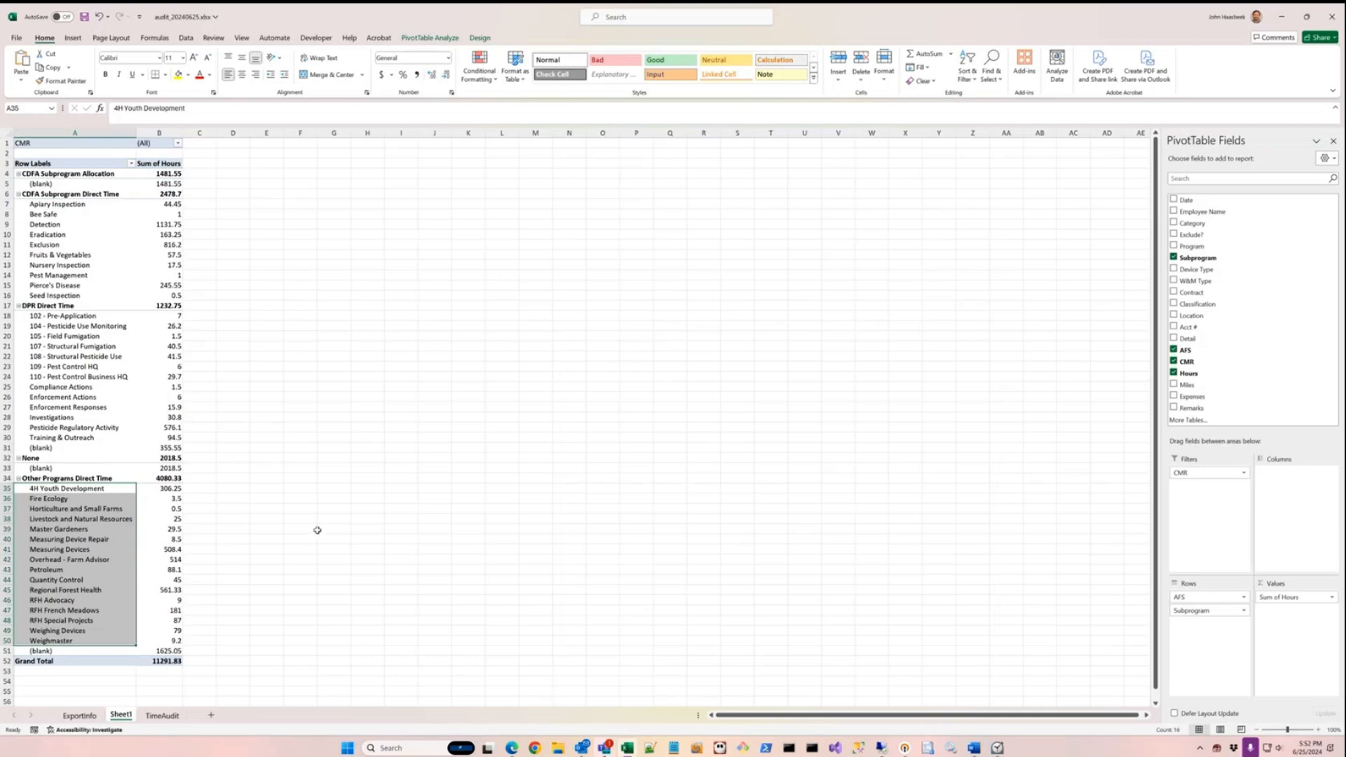
Step: Look over the end of the filtered TimeAudit sheet and close the workbook without saving, returning to CalCATS in the browser
click(161, 715)
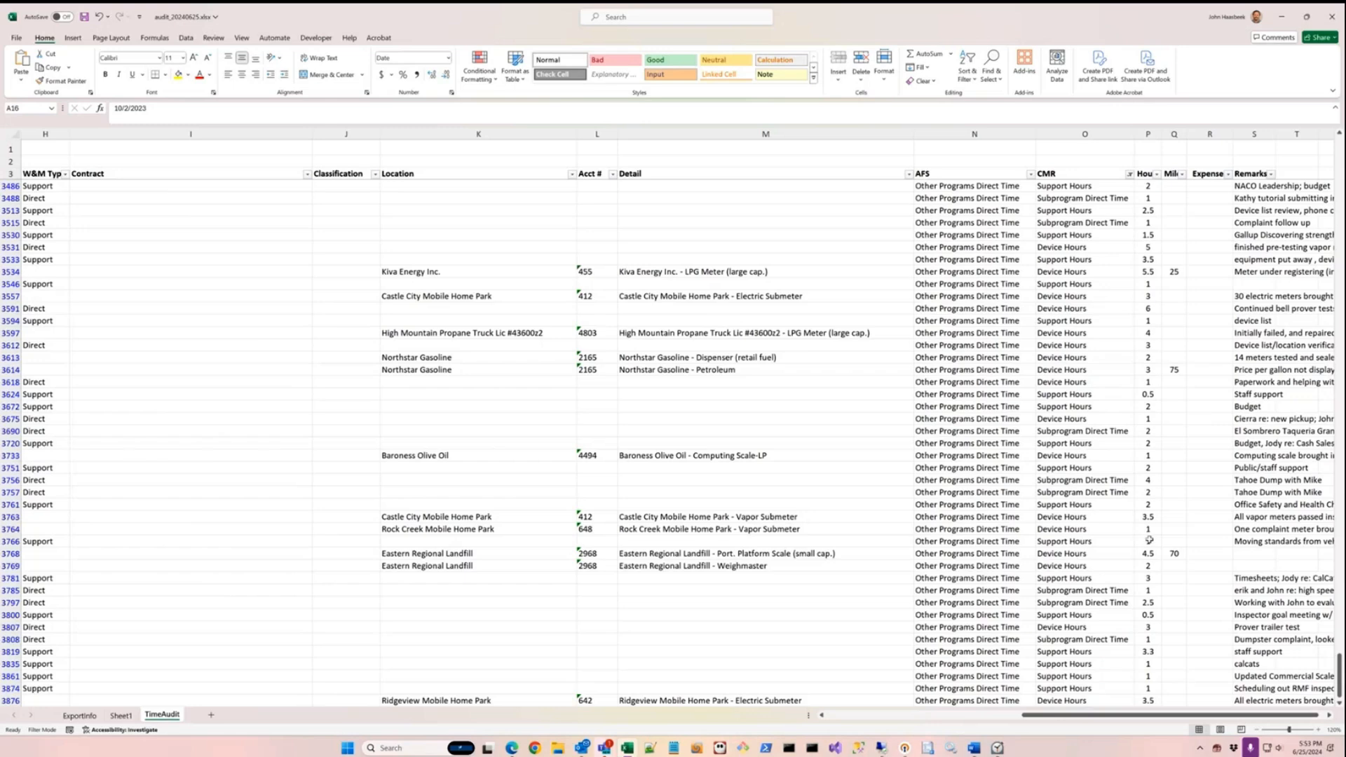
scroll(1201, 555, down, 2)
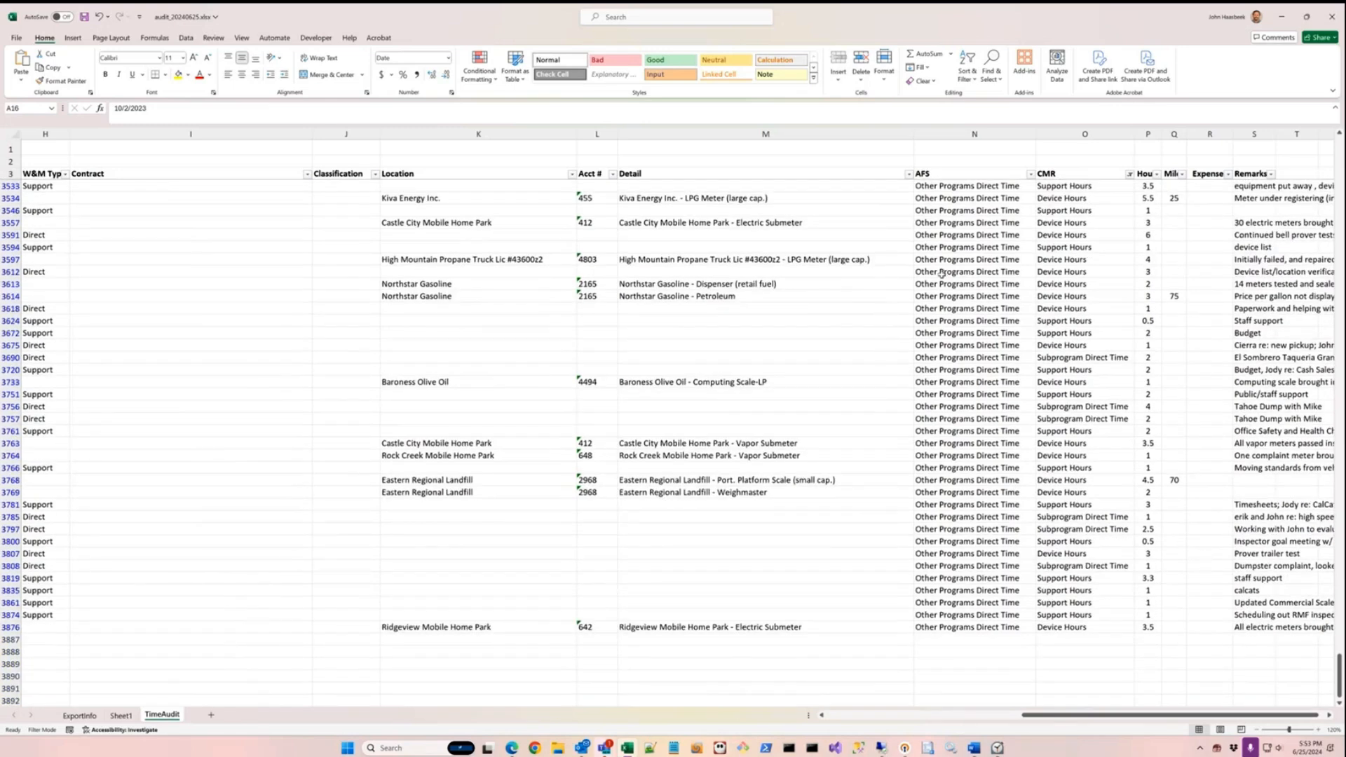
click(1332, 16)
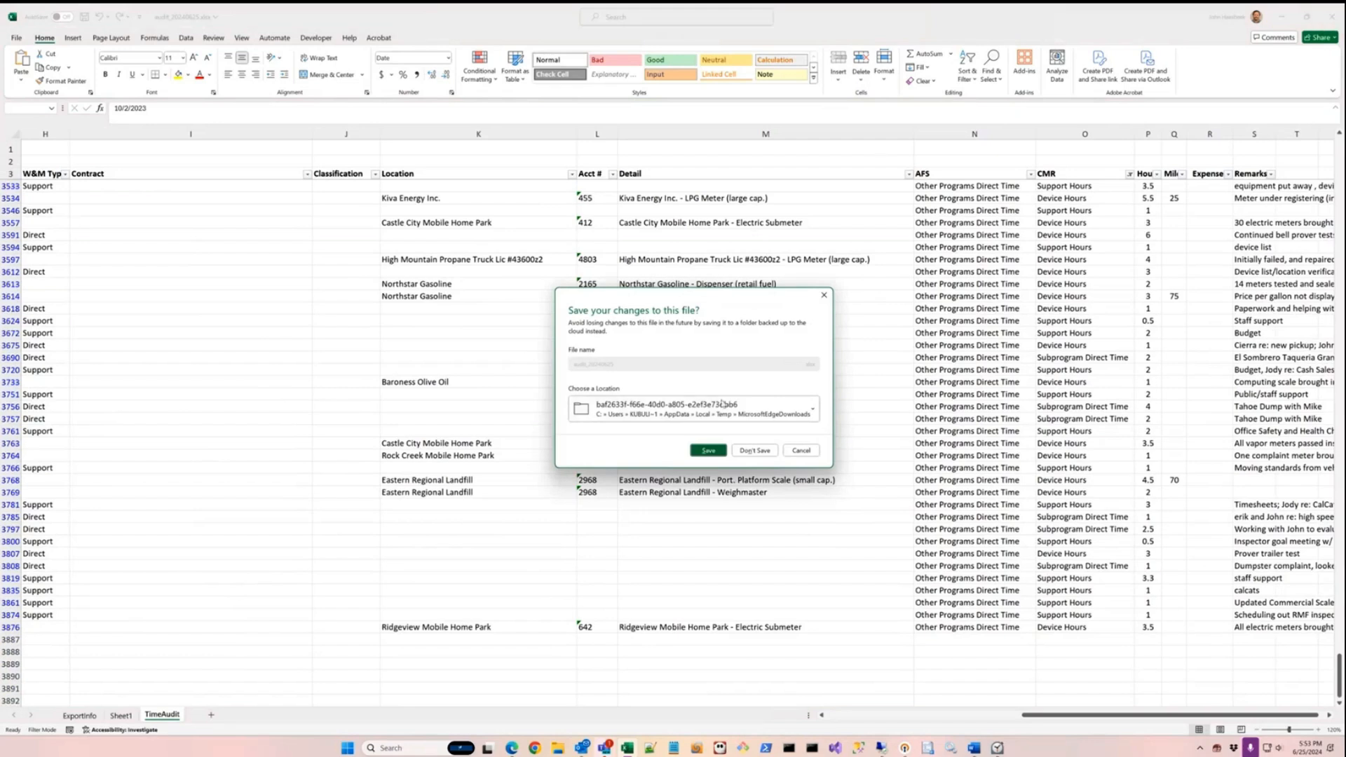
click(768, 452)
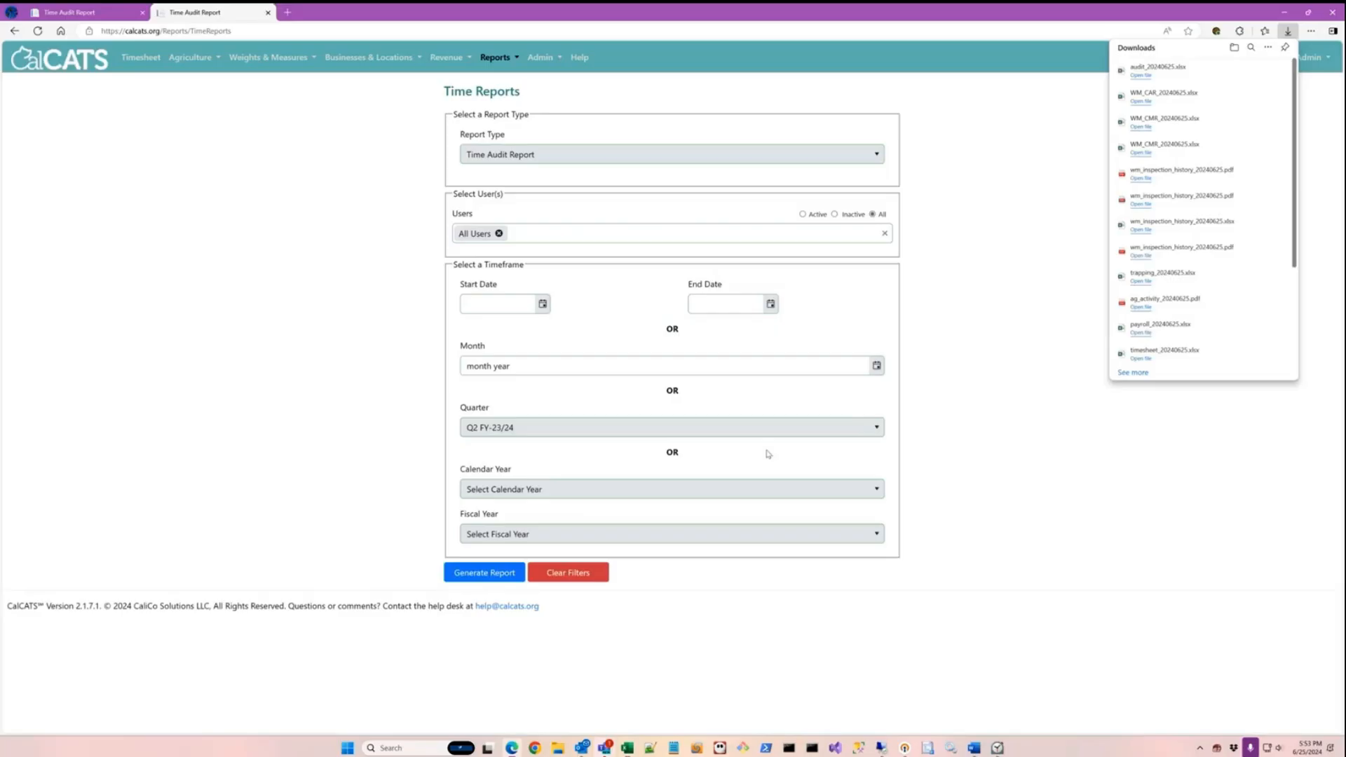
click(1062, 210)
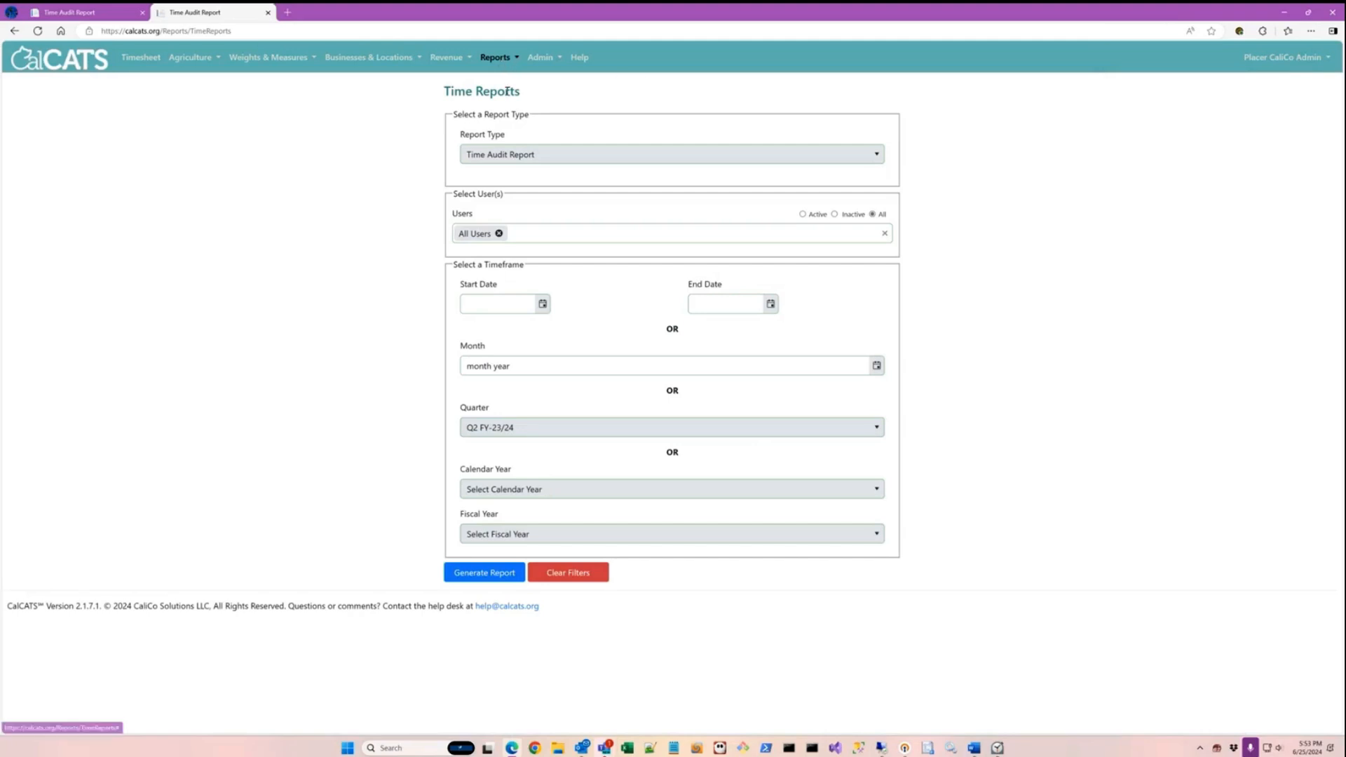
Step: Check the available time report types and open the Time Codes Report page
click(496, 153)
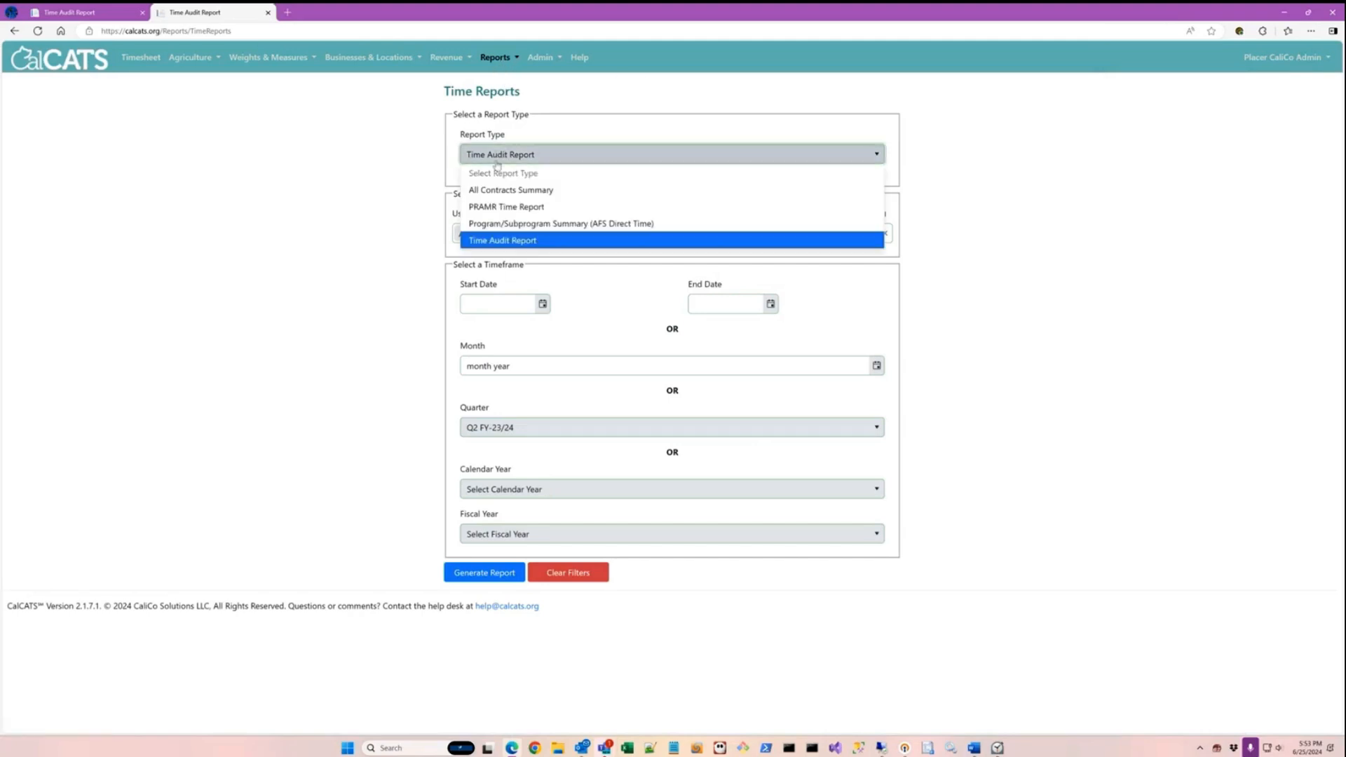
click(510, 59)
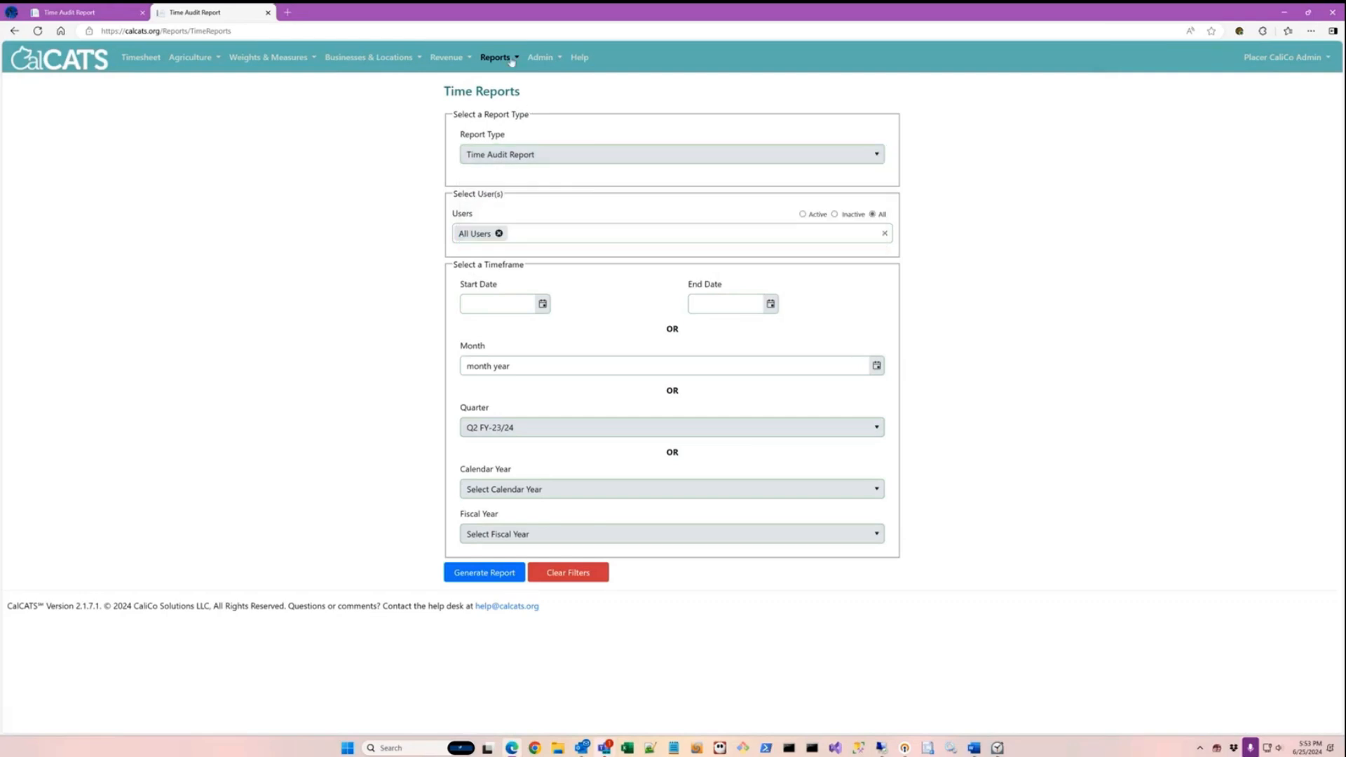
click(510, 60)
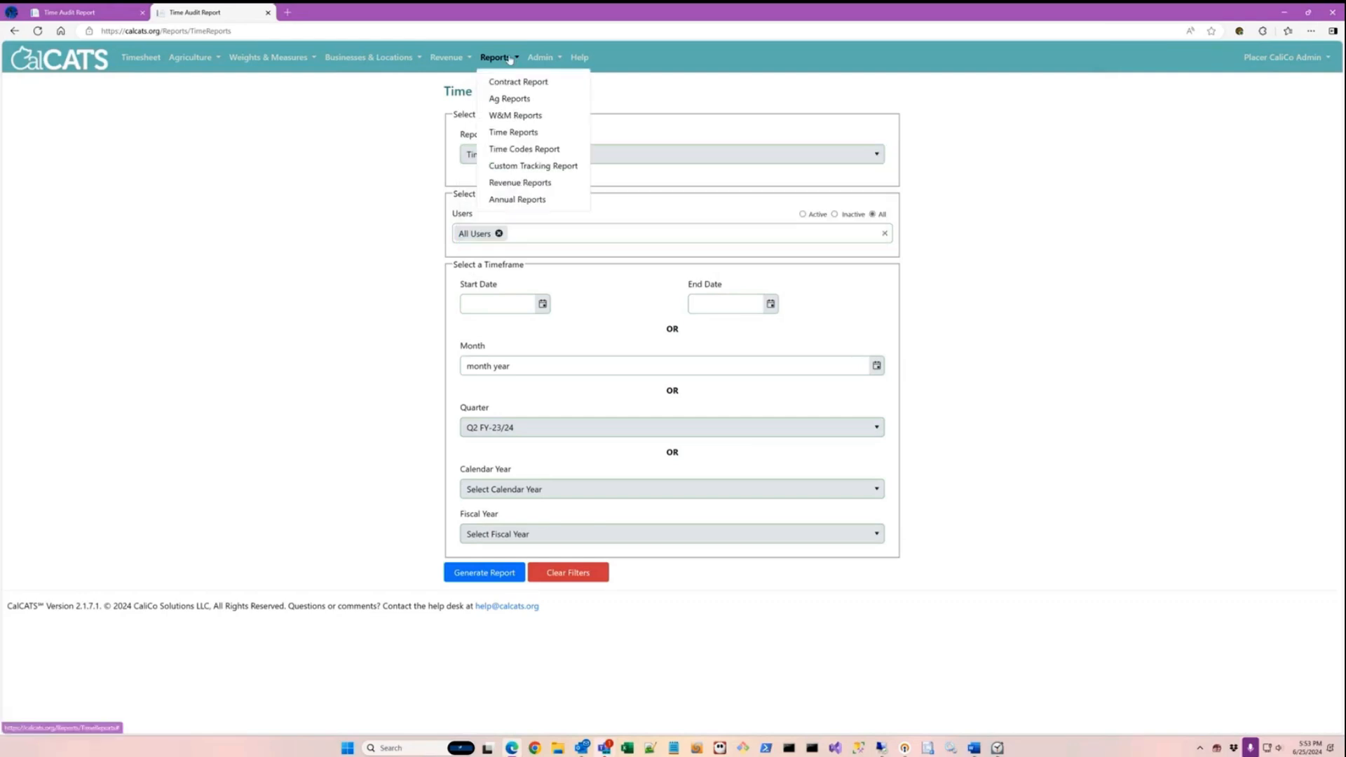
click(519, 149)
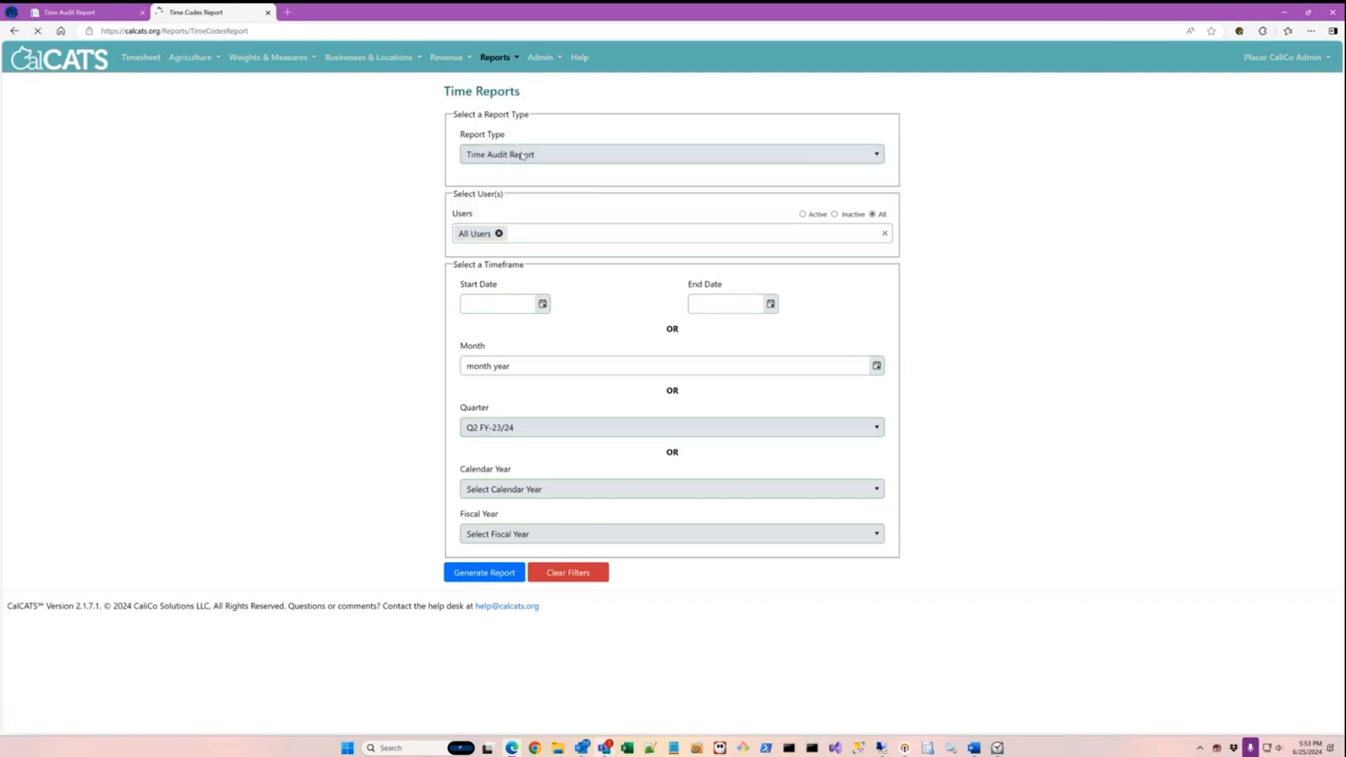
Step: Generate the Time Codes Report for All Users for May 2024 and open the exported workbook in Excel
click(519, 156)
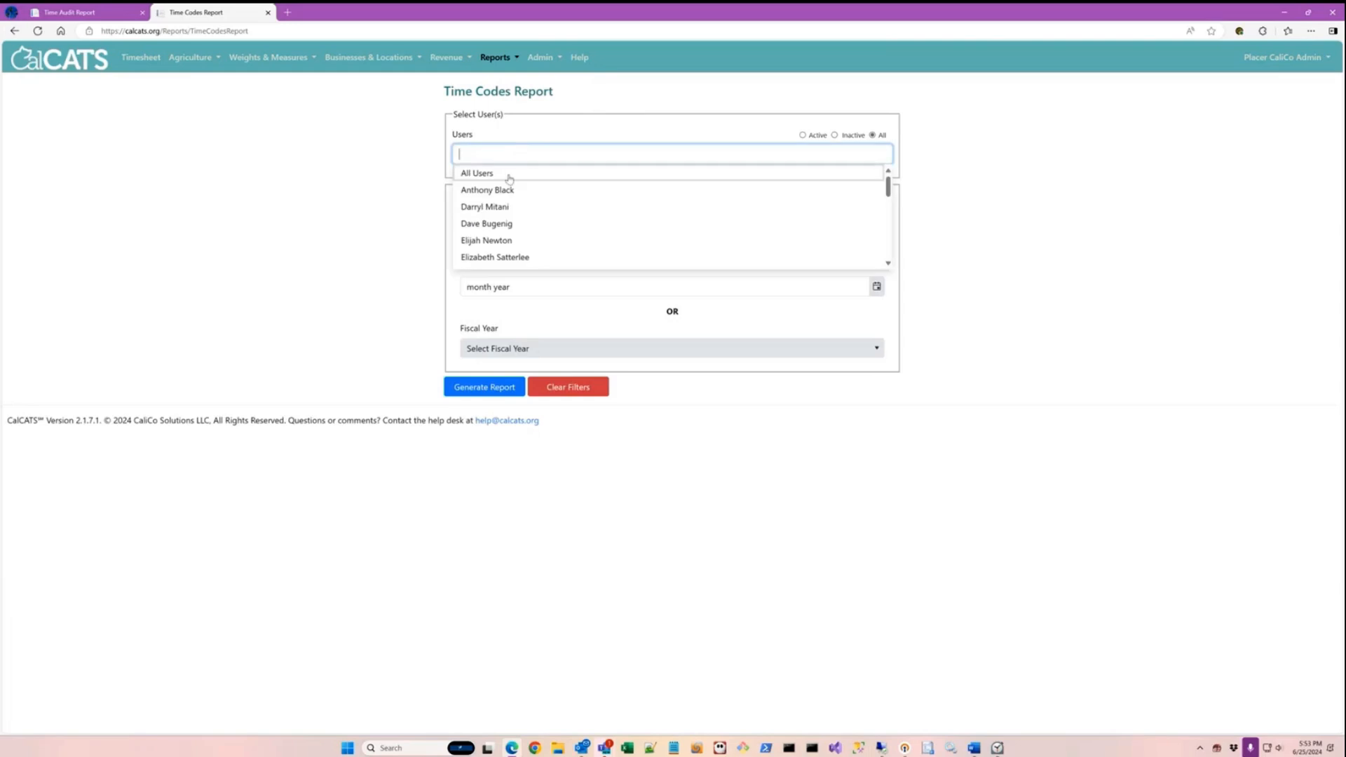
click(484, 171)
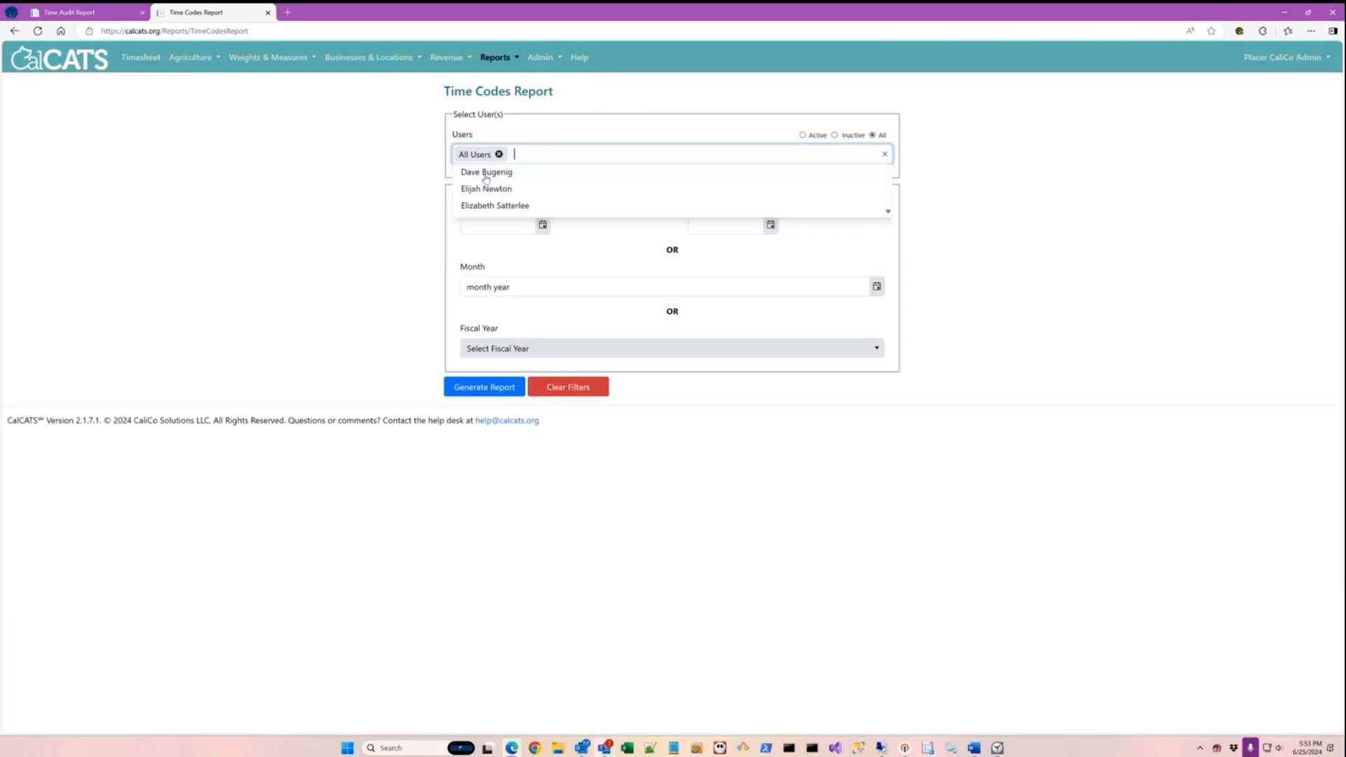
click(876, 287)
click(482, 382)
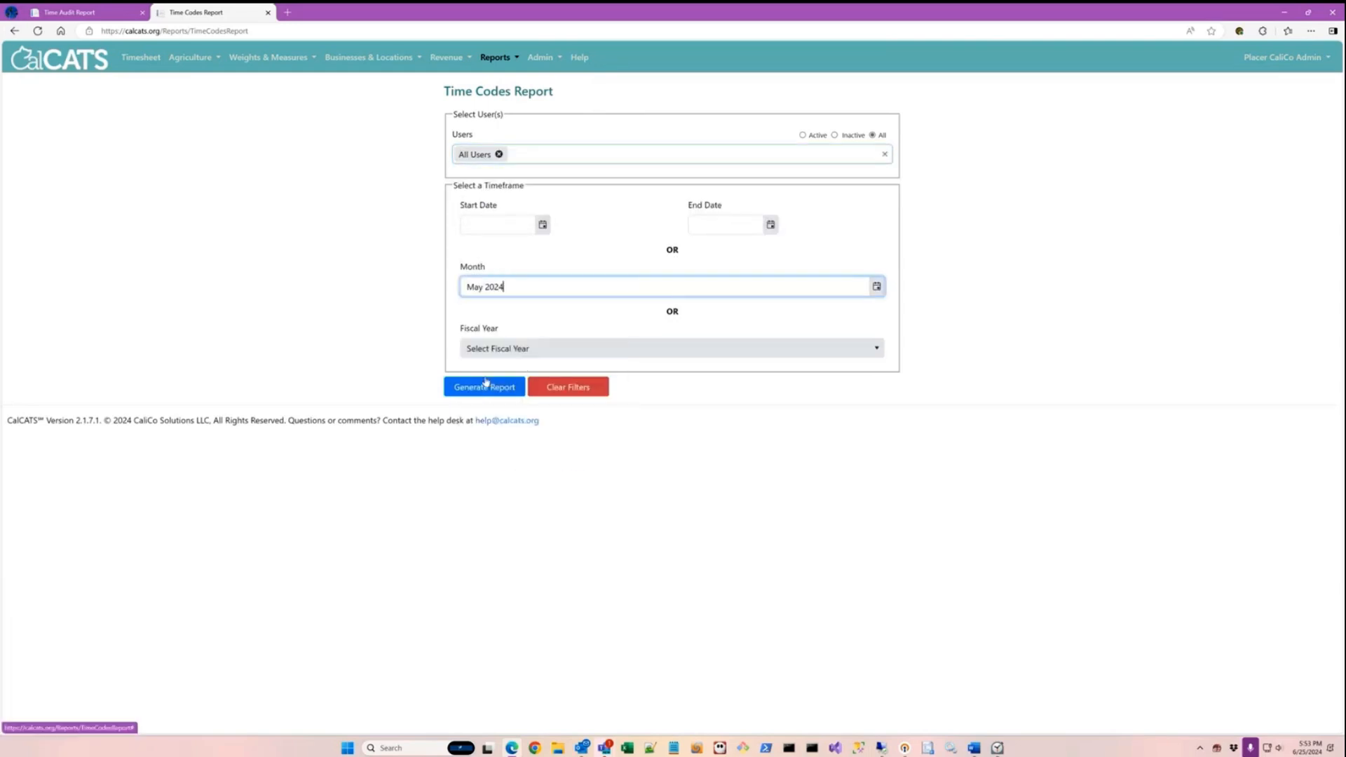
click(485, 387)
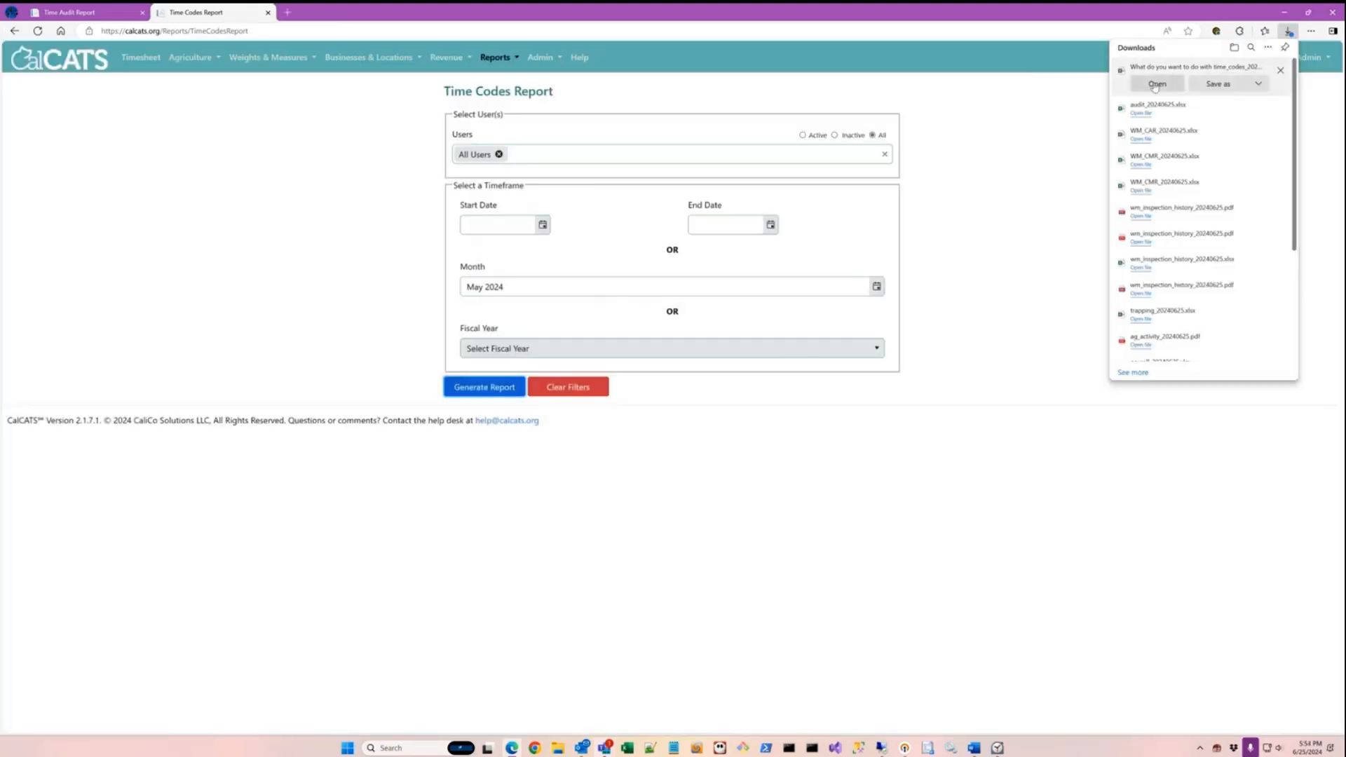
click(1154, 85)
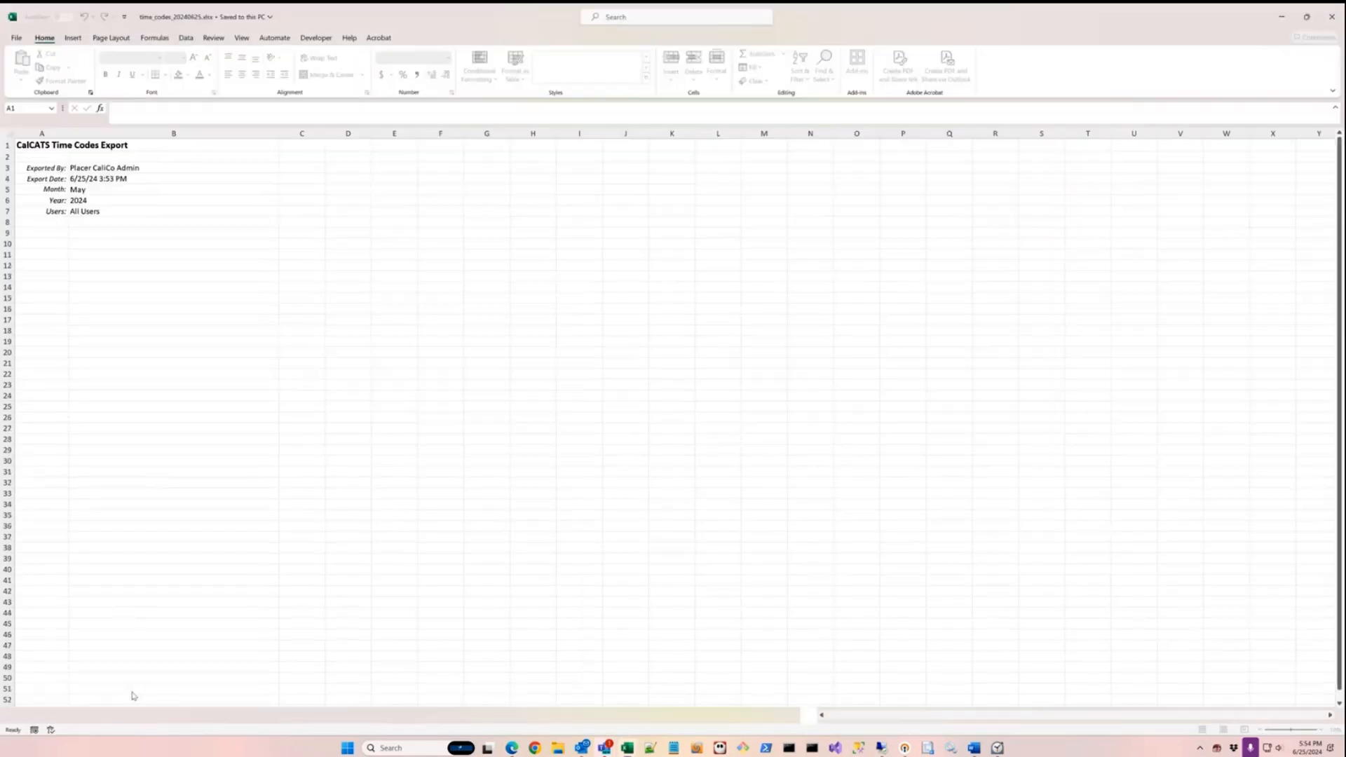
Step: Examine the TimeCodeList, TimeCodeDetails and Summary sheets of the export and close the workbook
click(142, 717)
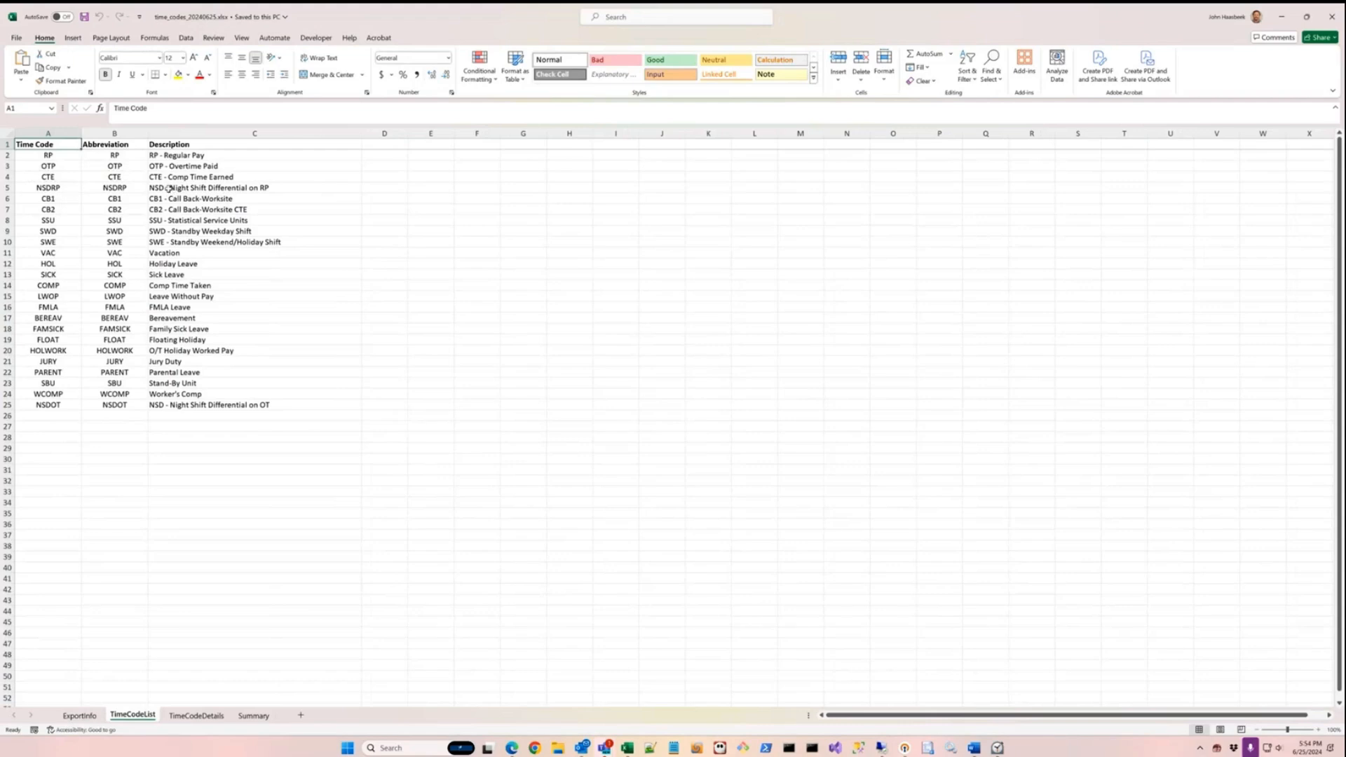
click(199, 717)
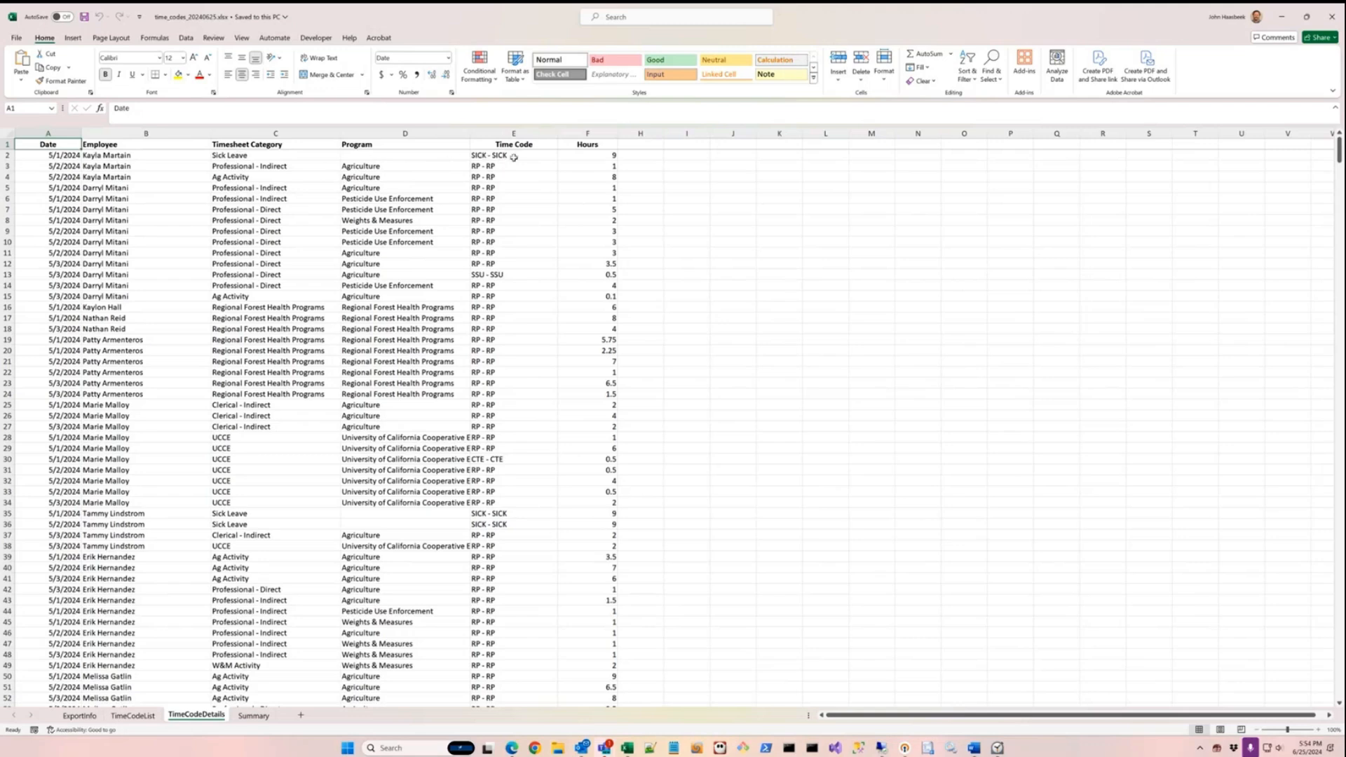
scroll(522, 257, down, 4)
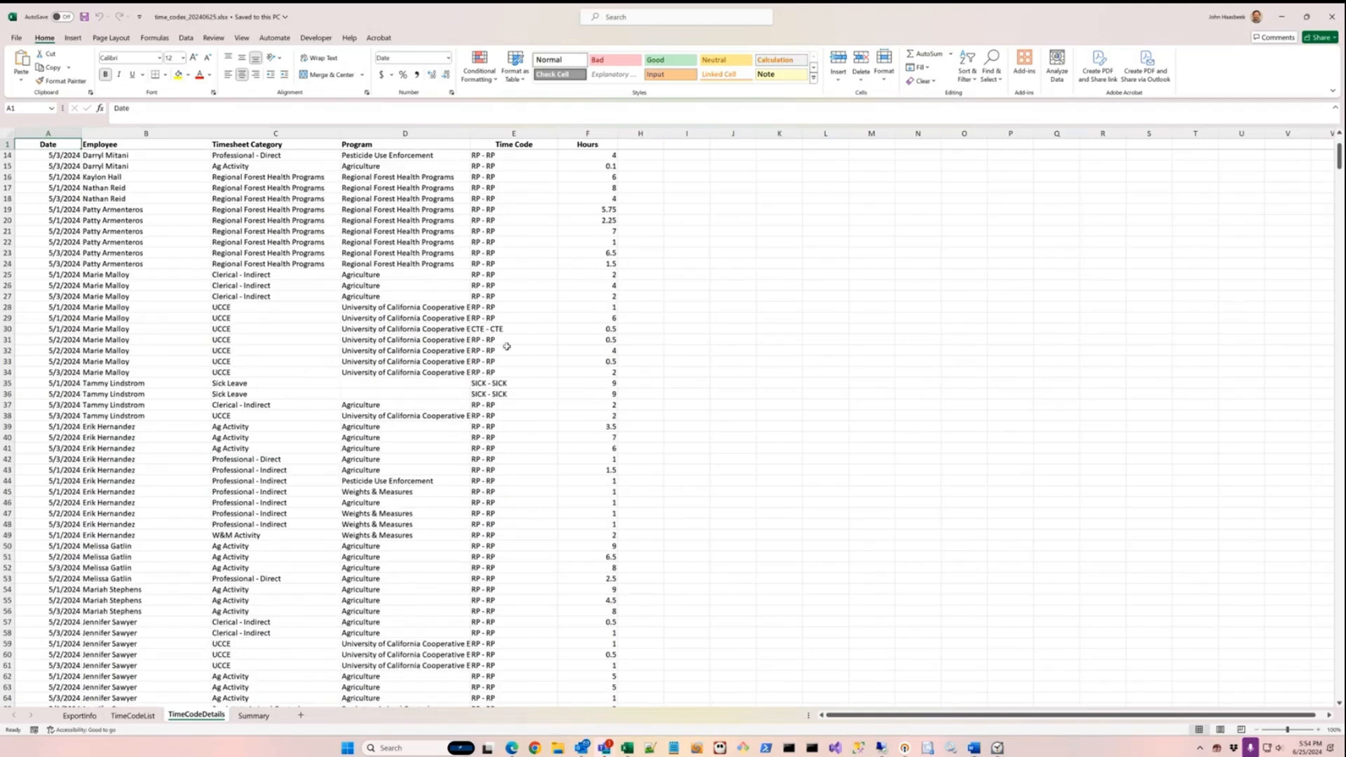
click(253, 715)
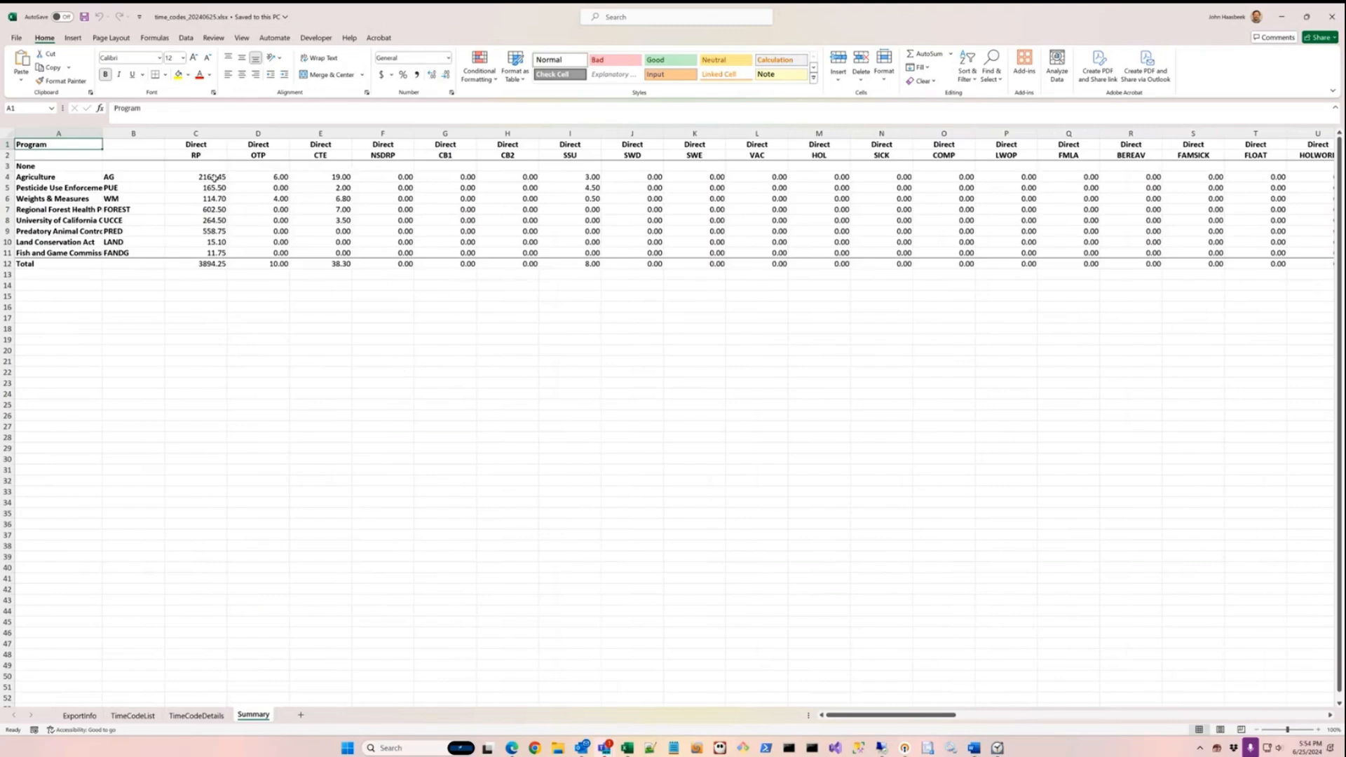
click(325, 156)
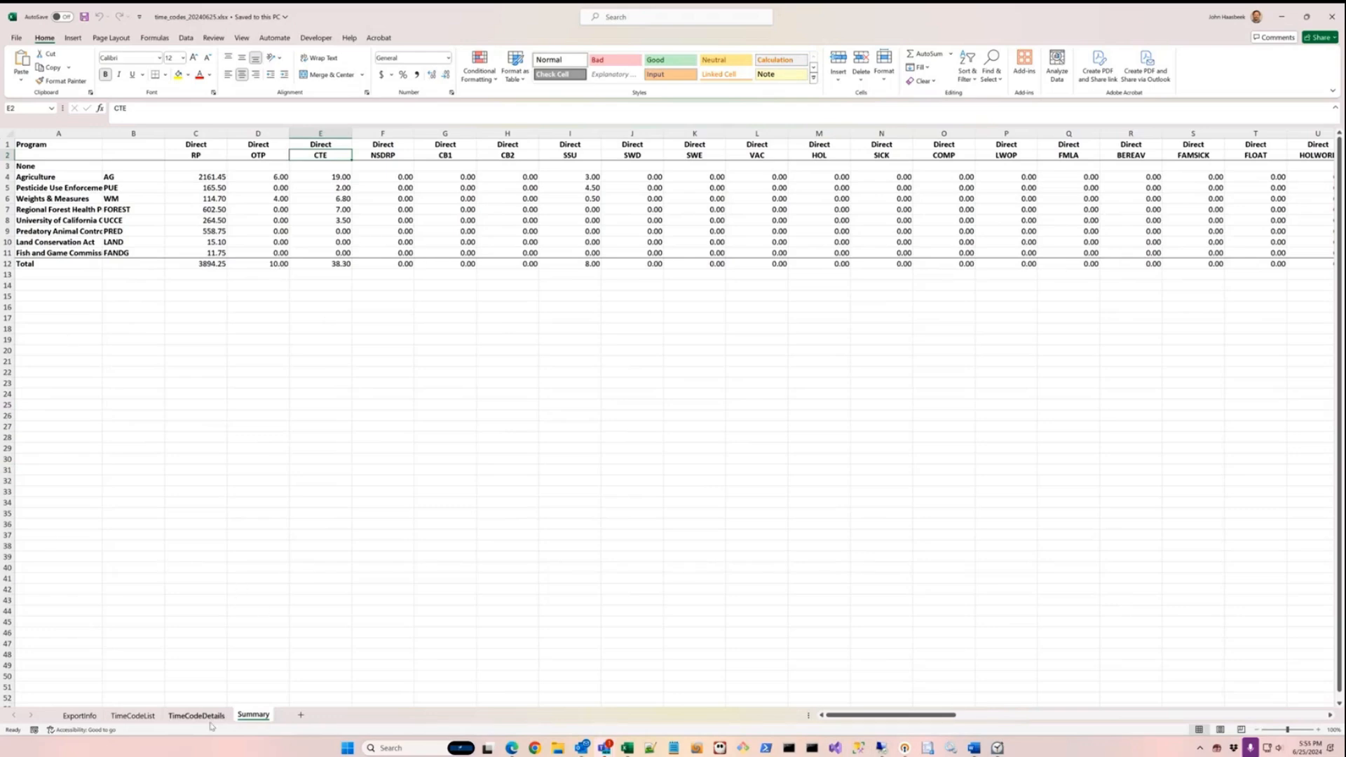
click(1334, 26)
click(976, 230)
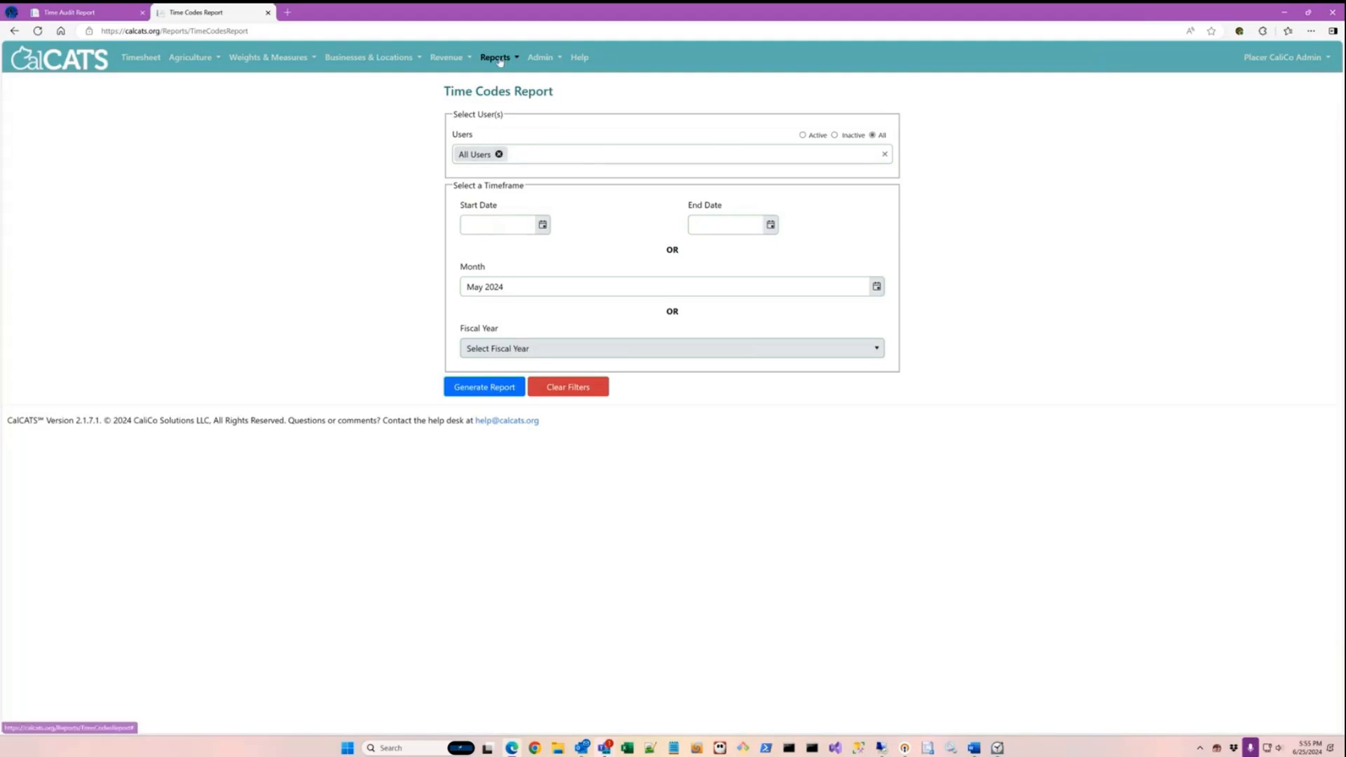
Step: Open the Time Reports page and choose PRAMR Time Report as the report type
click(500, 58)
click(511, 131)
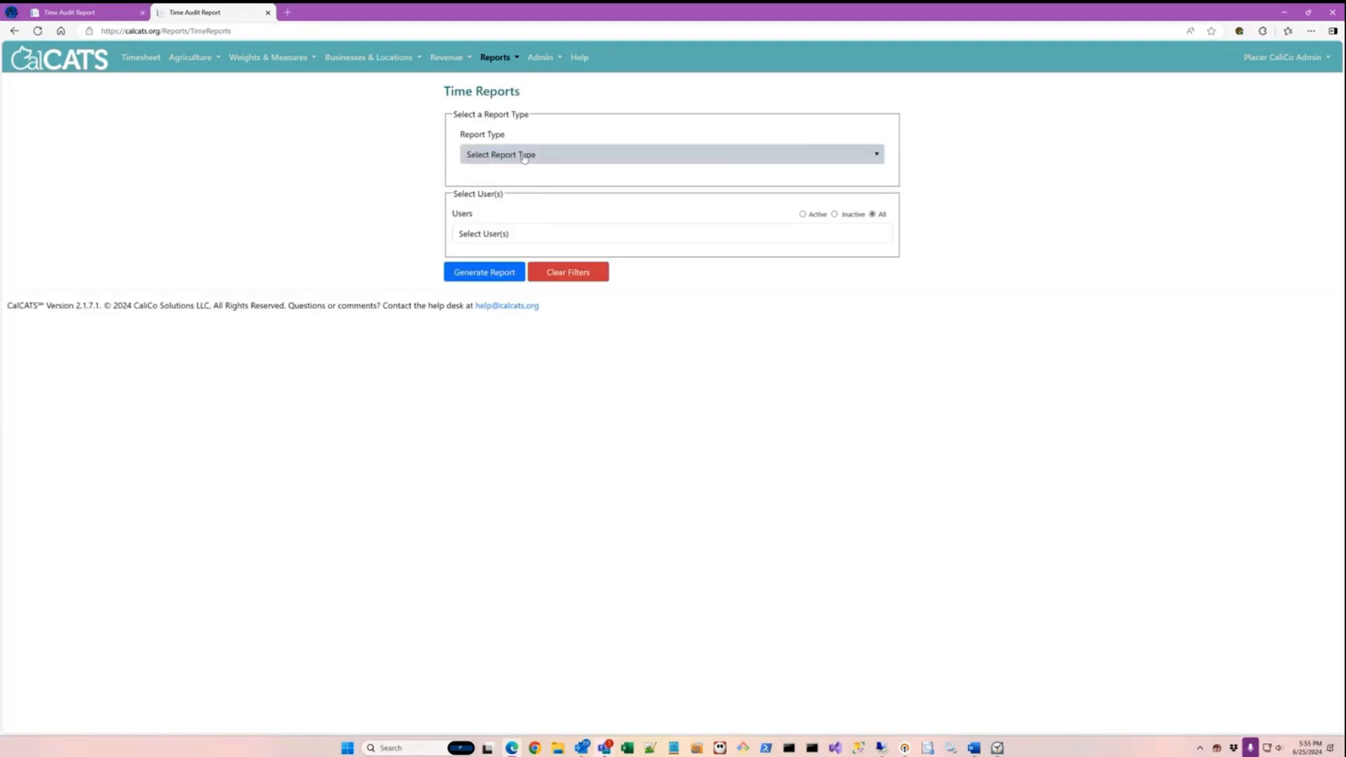
click(524, 155)
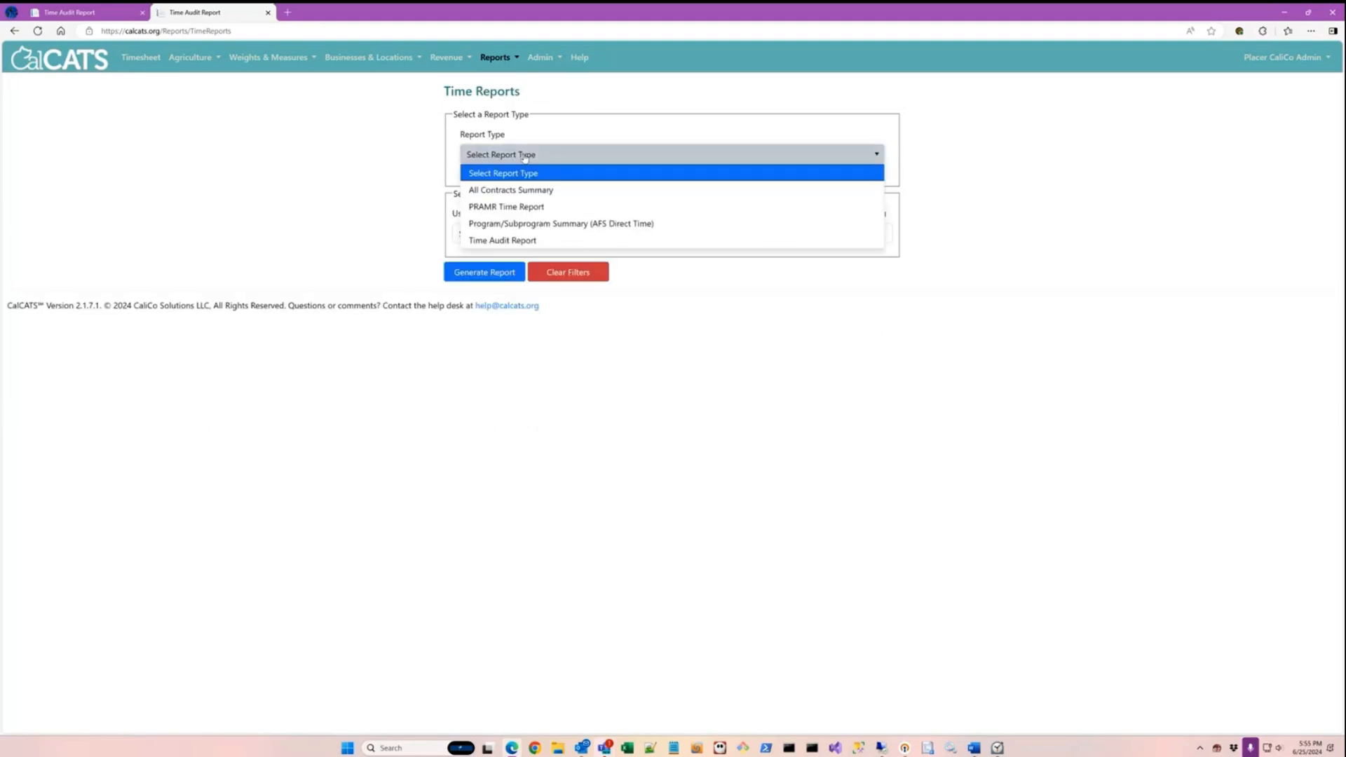
click(533, 207)
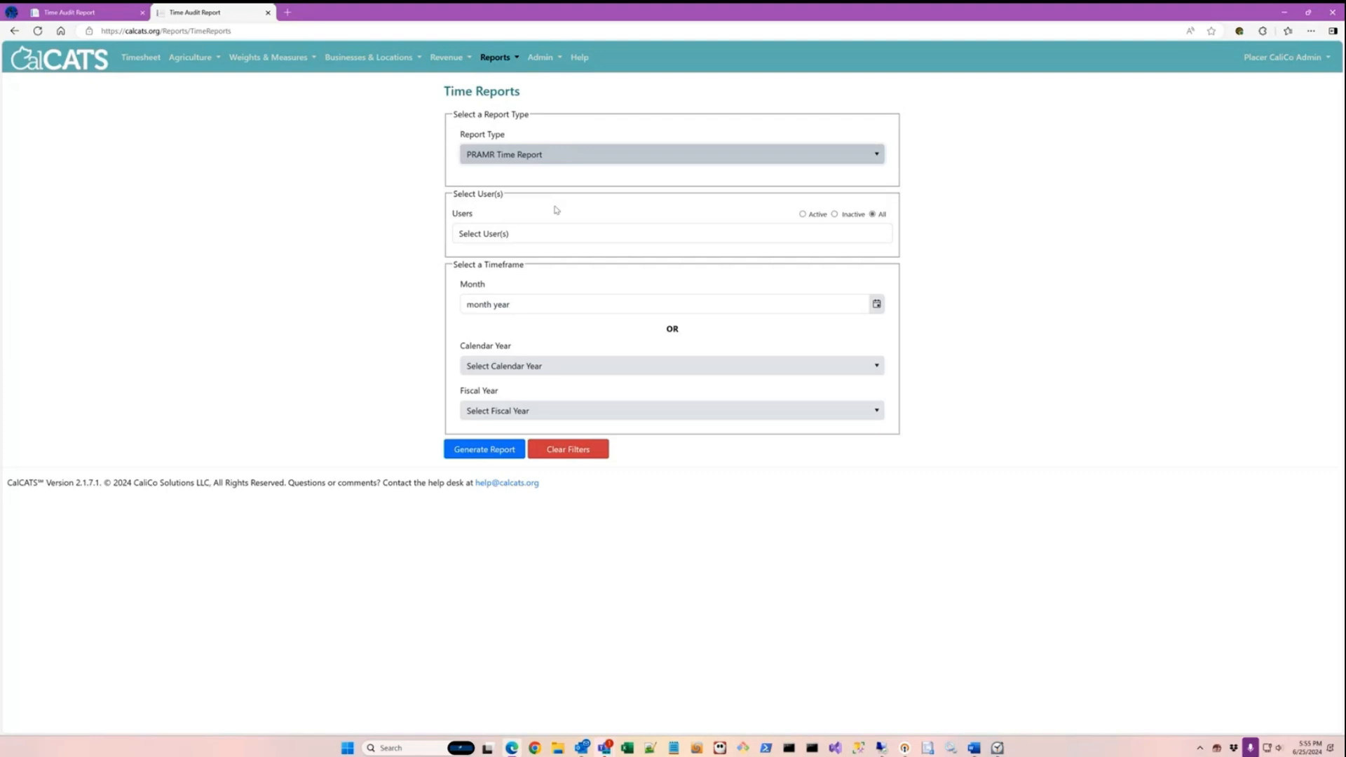
Step: Generate the PRAMR Time Report for All Users for May 2024 and open the exported workbook in Excel with editing enabled
click(497, 232)
click(490, 255)
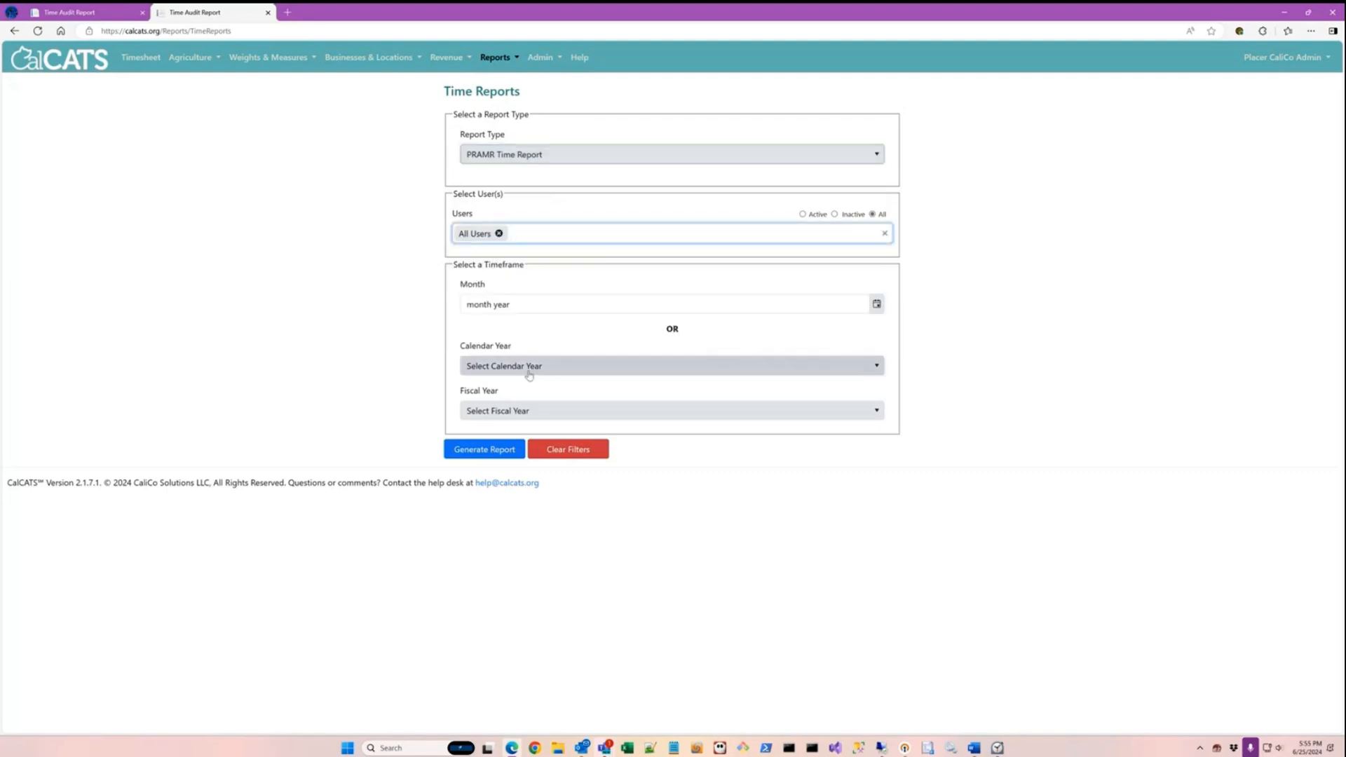
click(877, 304)
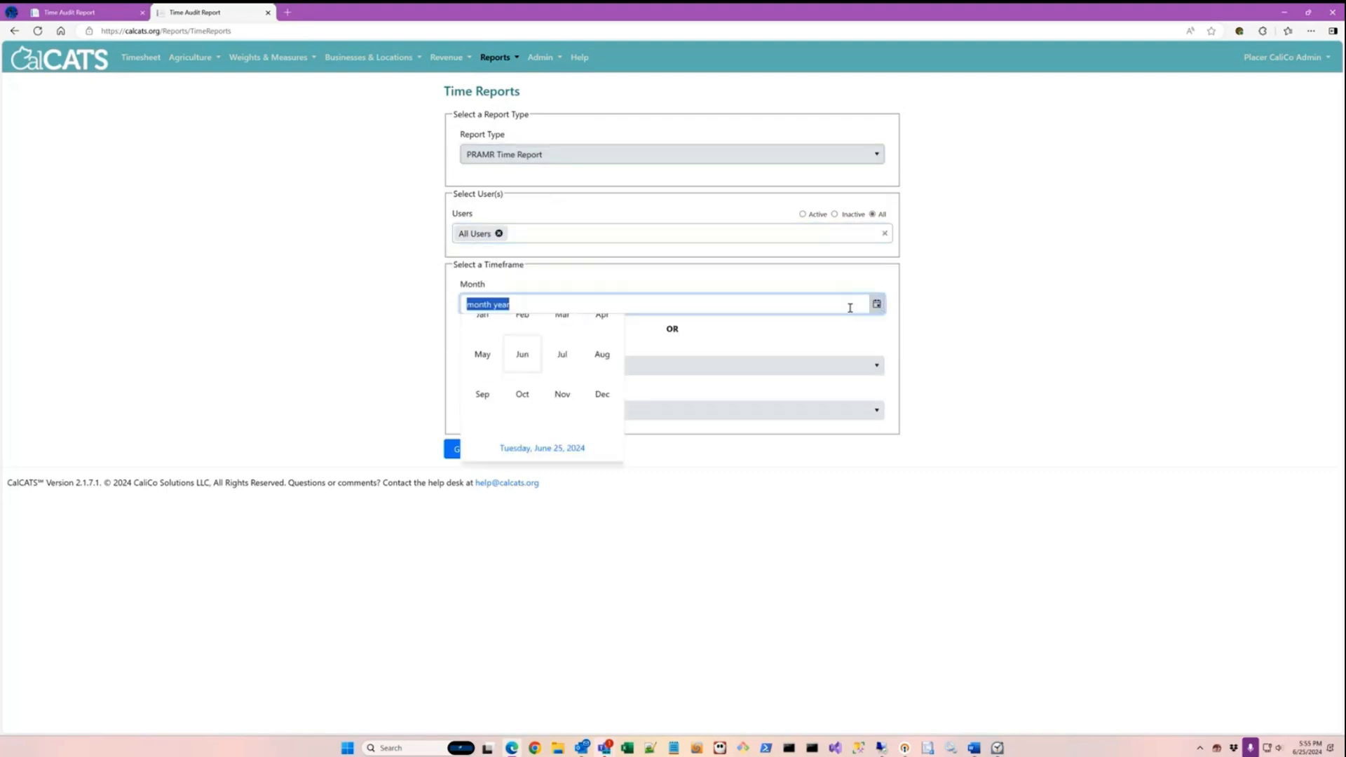
click(483, 397)
click(484, 449)
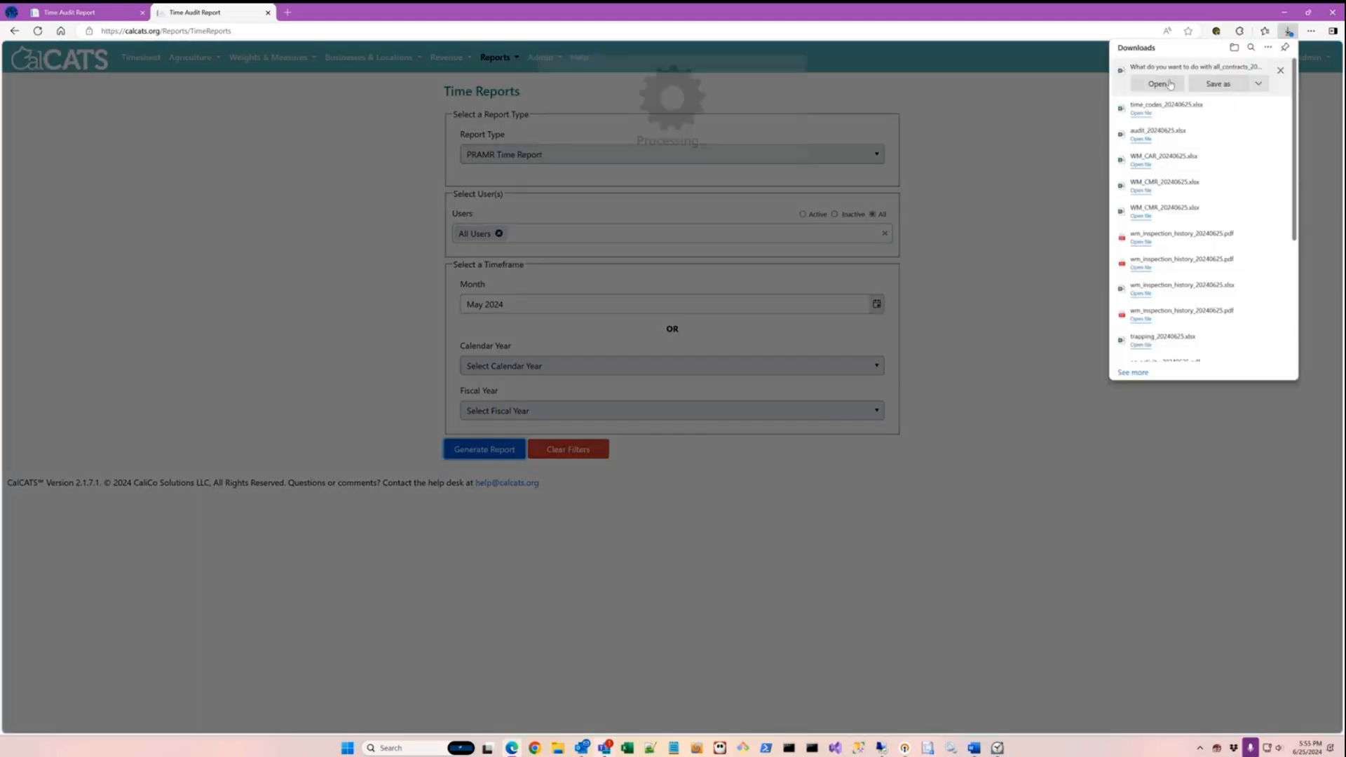
click(1159, 83)
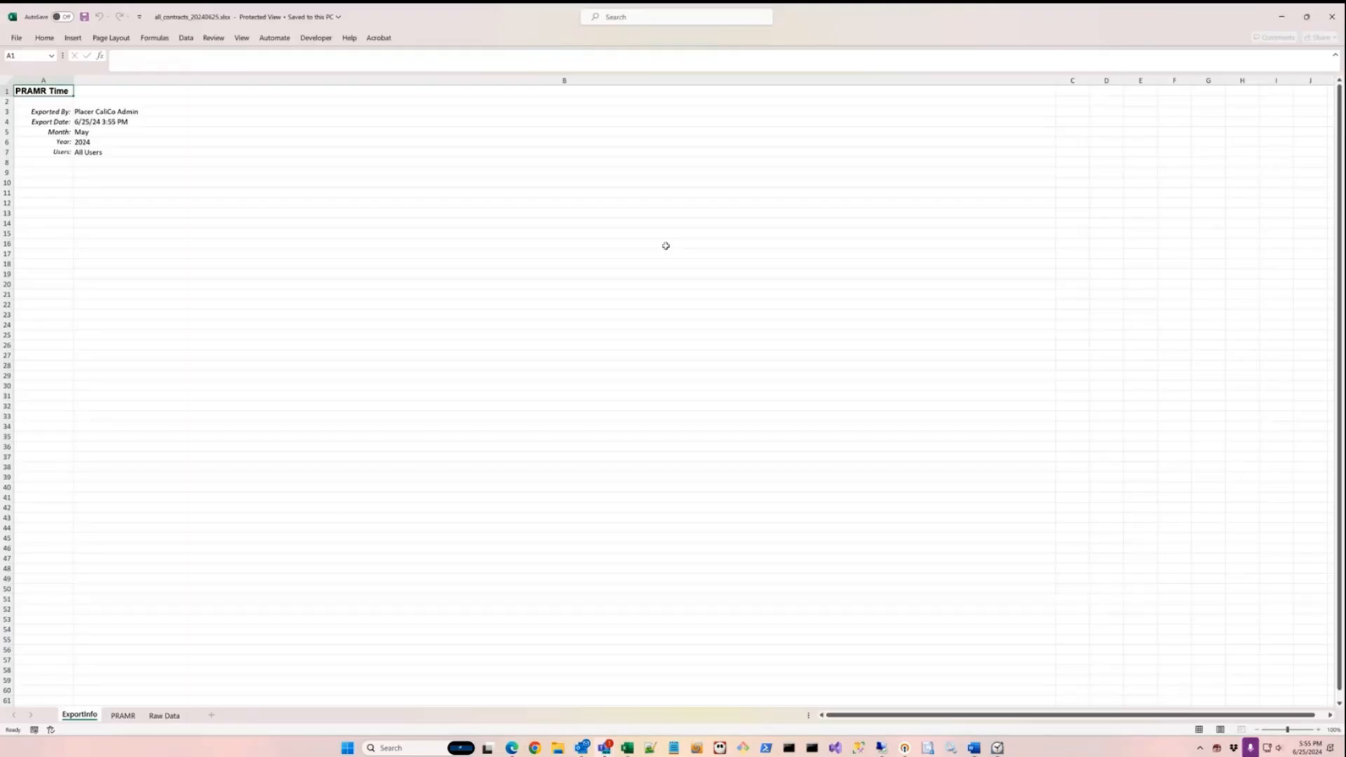
click(438, 56)
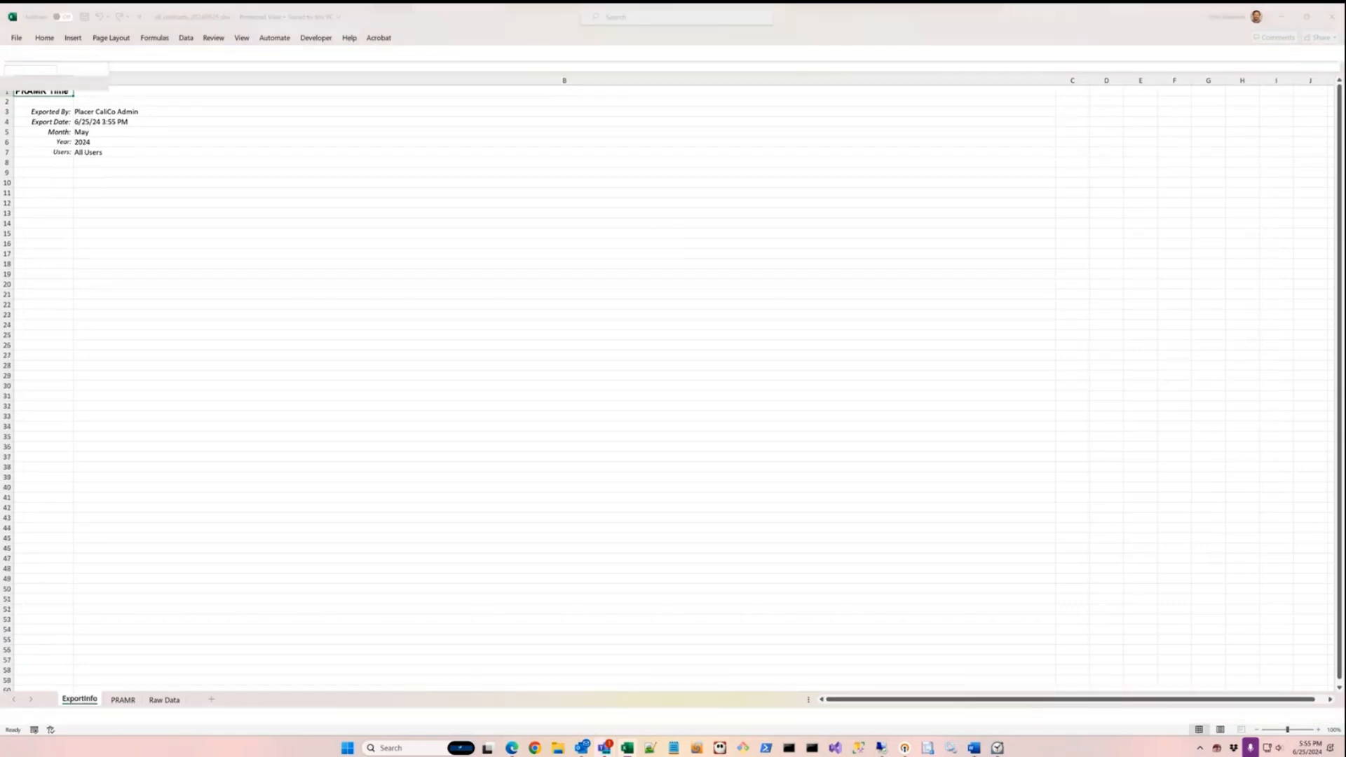
Step: Compare the PRAMR and Raw Data sheets and inspect the formula for the Pest Control Records Inspections hours
click(122, 715)
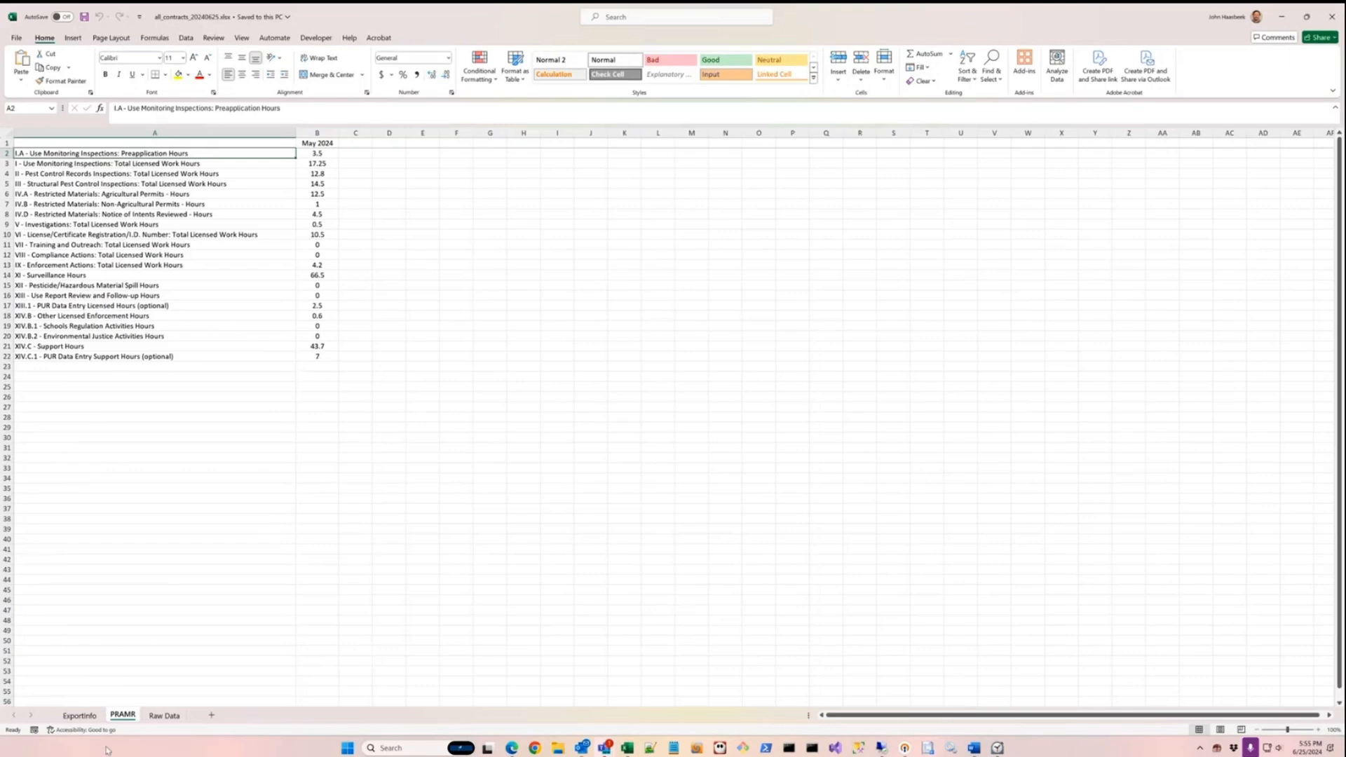
click(165, 715)
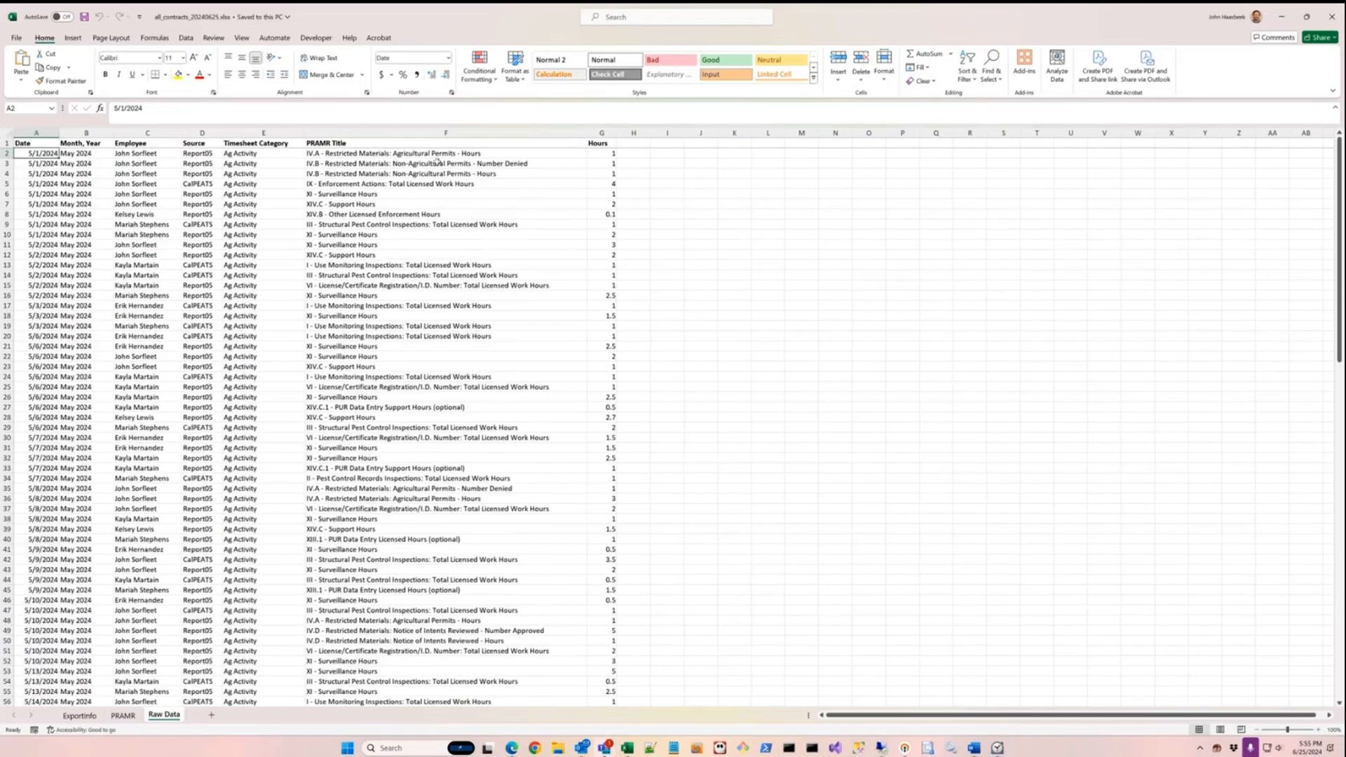
click(123, 715)
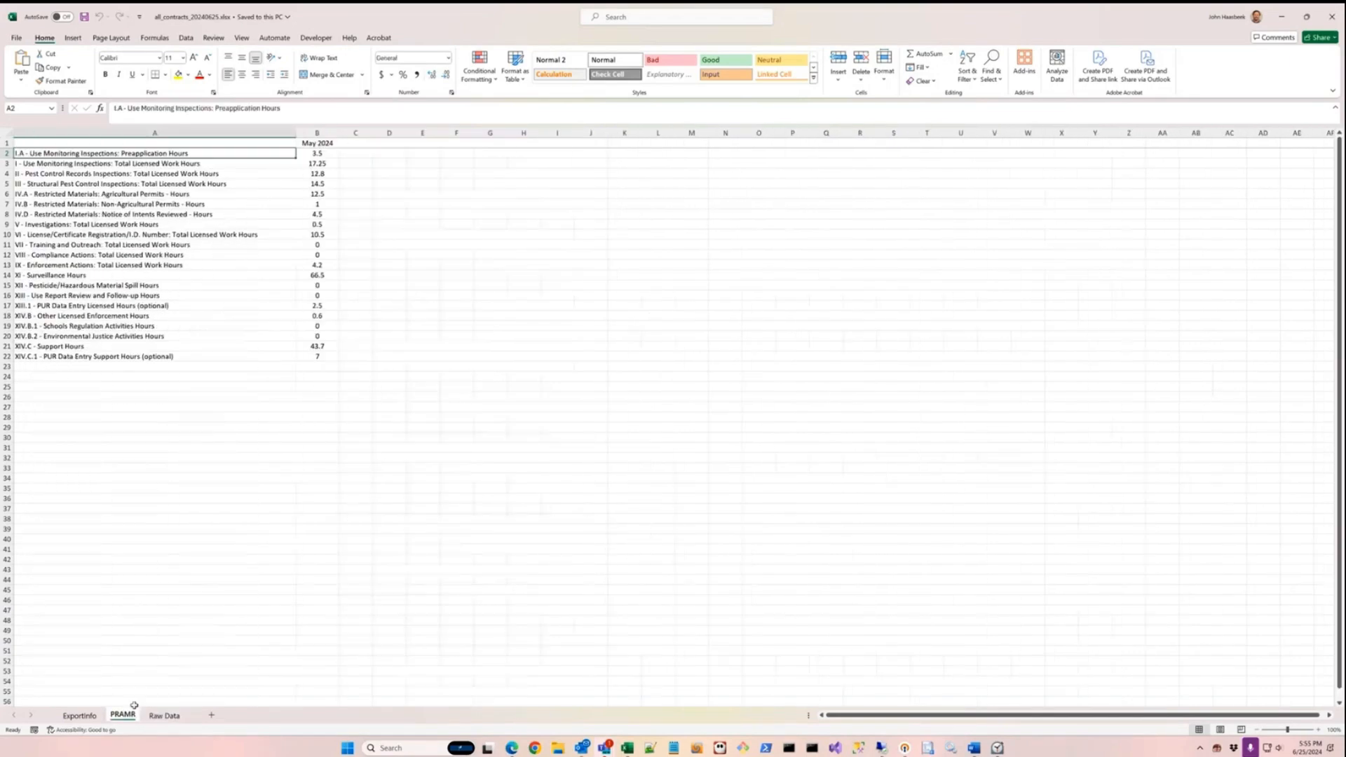
click(328, 174)
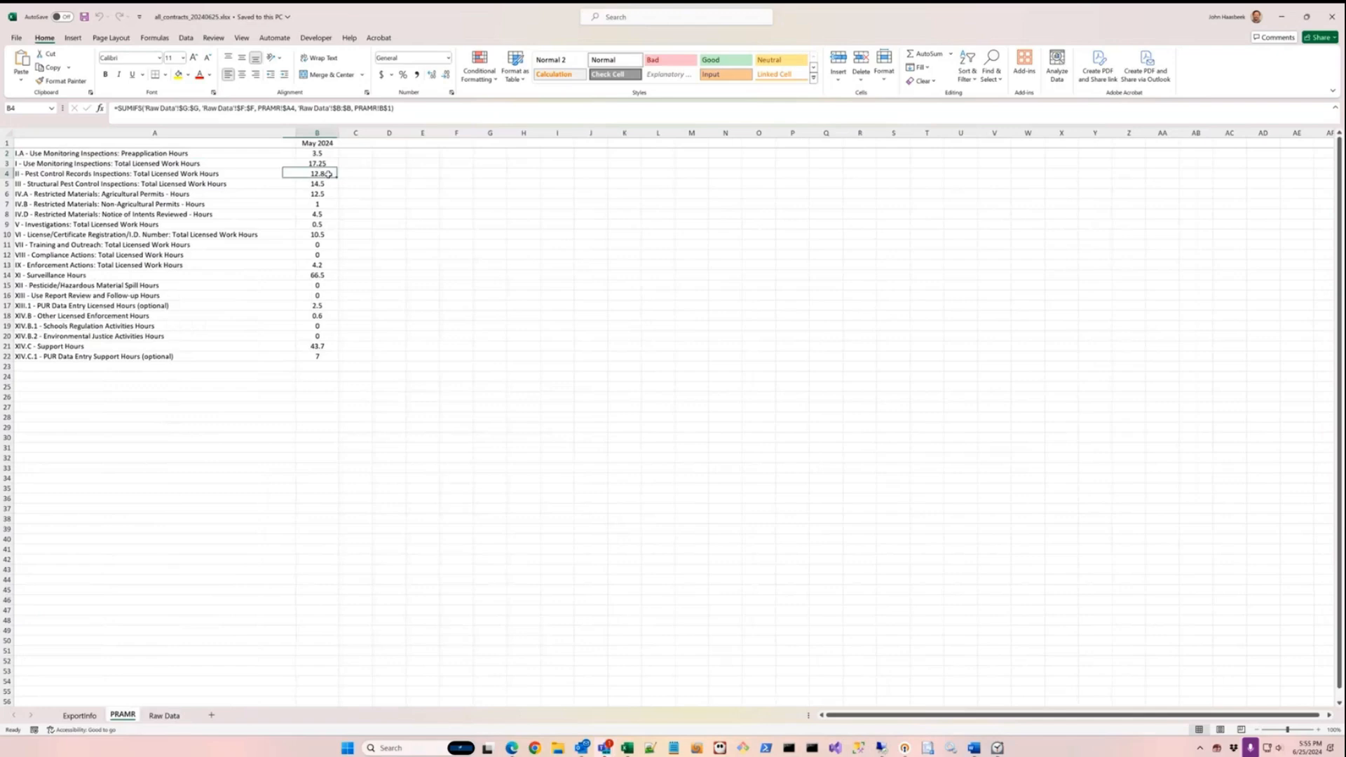
click(184, 174)
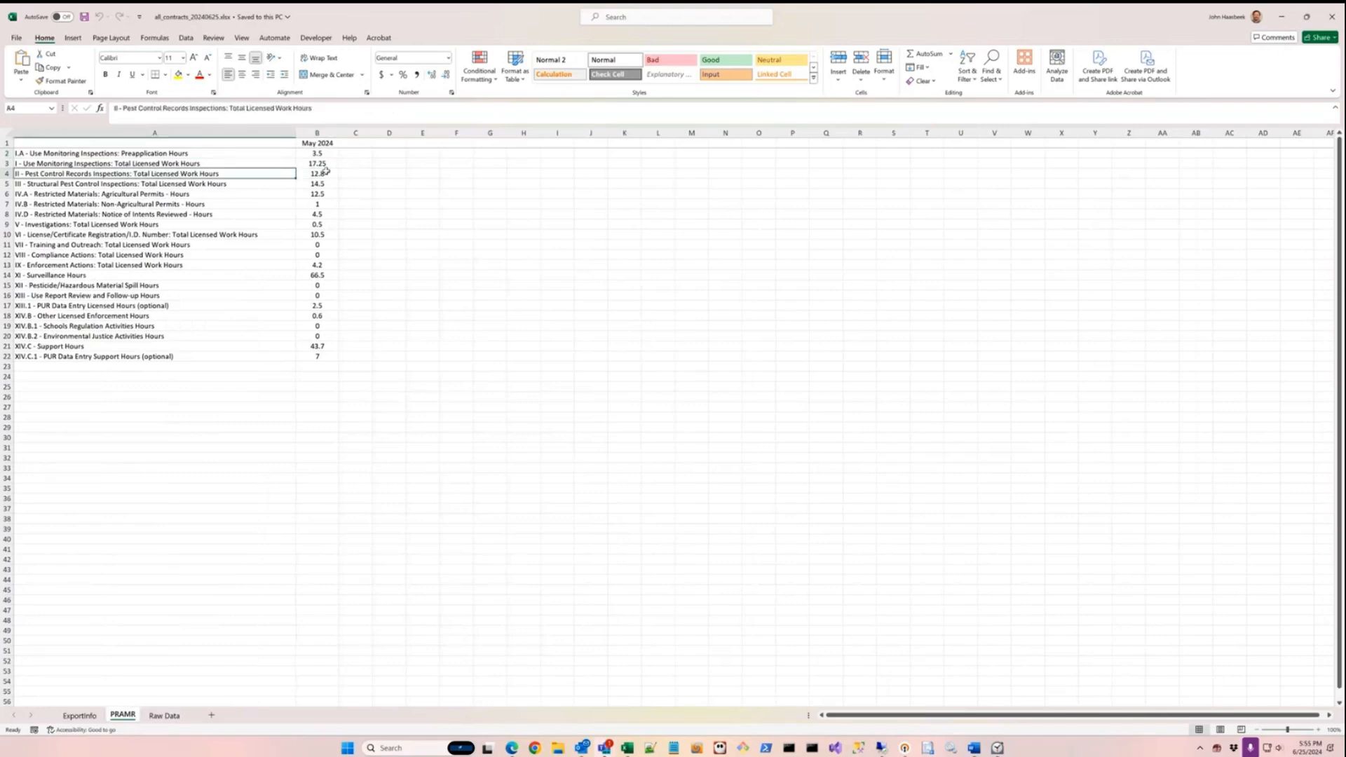
Step: Examine the detailed time entries on the Raw Data sheet, checking the PRAMR Title and Date columns
click(161, 715)
click(391, 144)
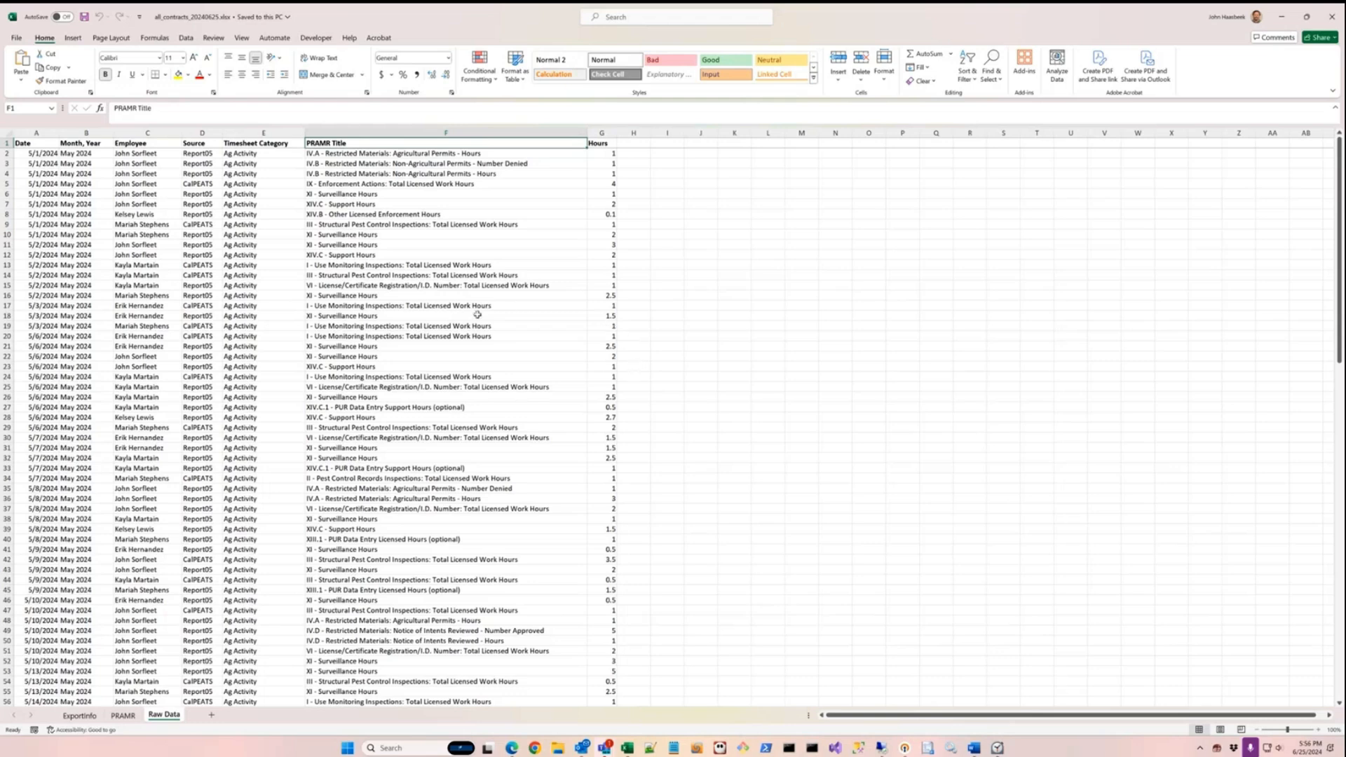
click(42, 145)
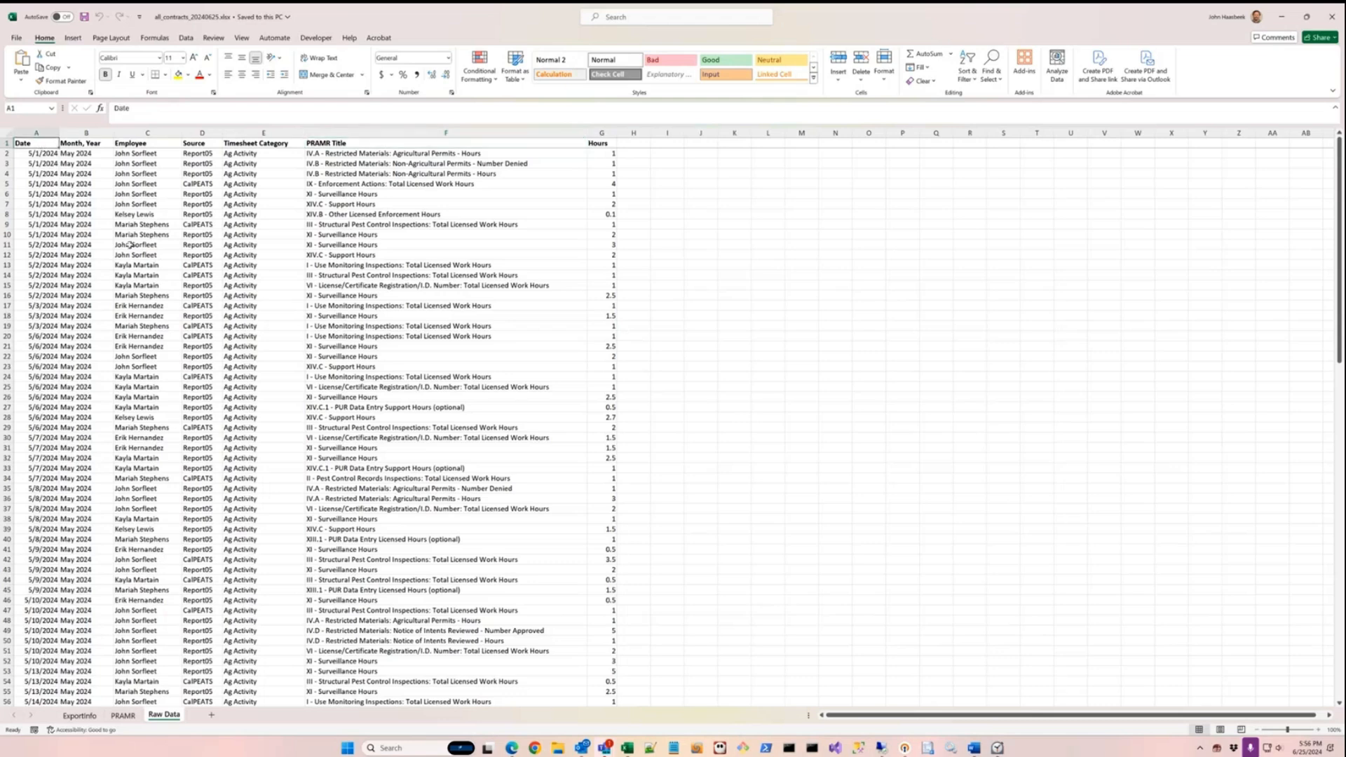